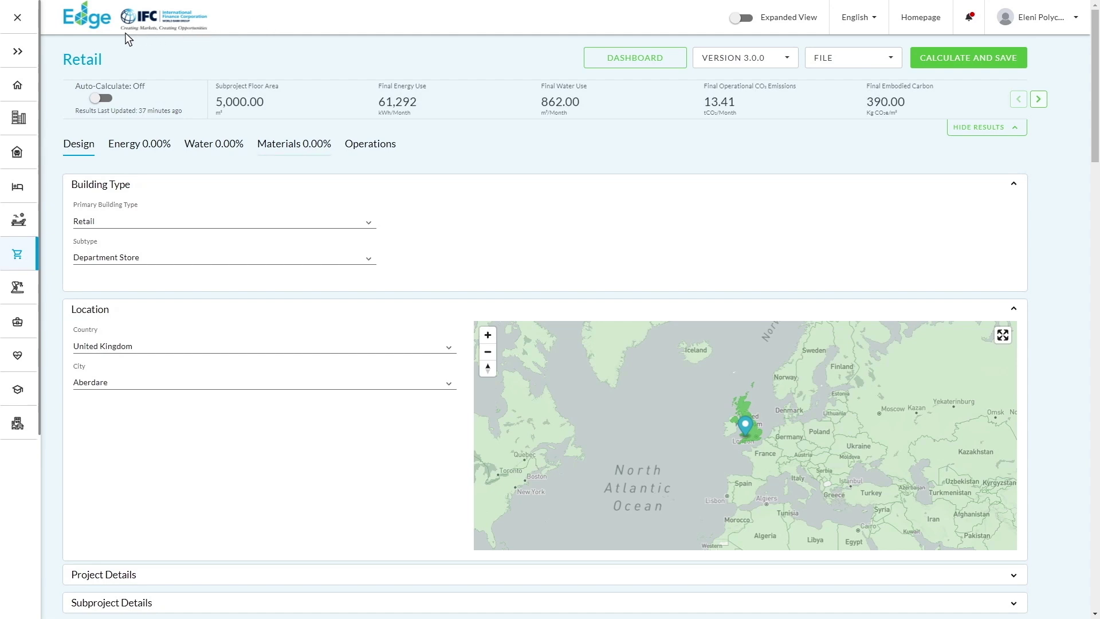
Open the Retail Design page (Department Store, Aberdare) from the building-type drawer
click(18, 55)
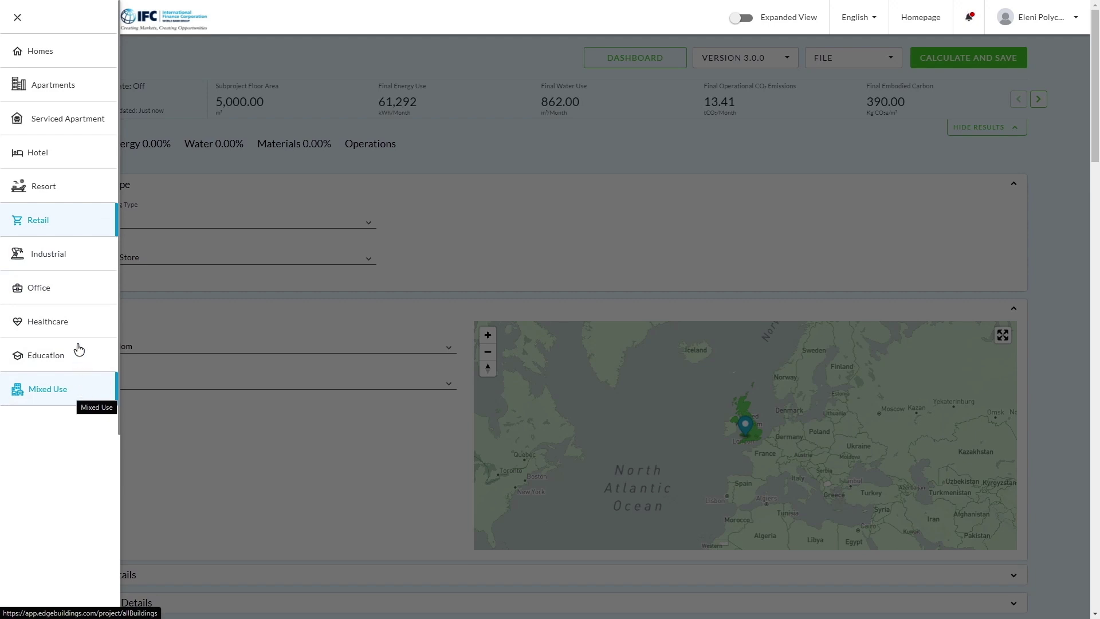
click(66, 238)
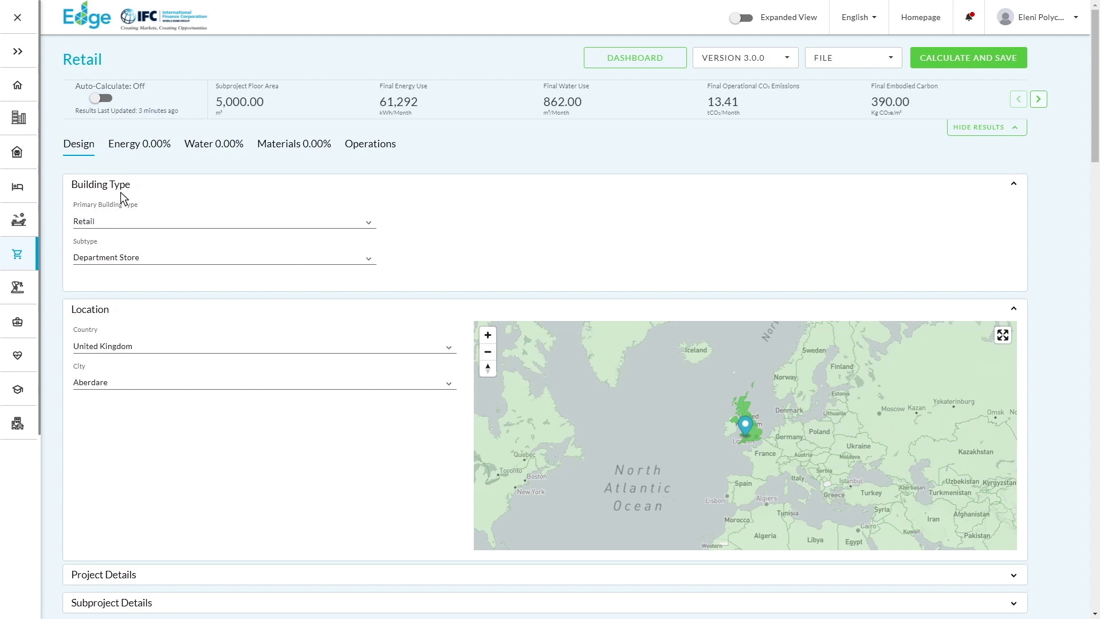
Review the Retail energy measures and chart, with both cases at 147.07 kWh/m²/year
click(142, 150)
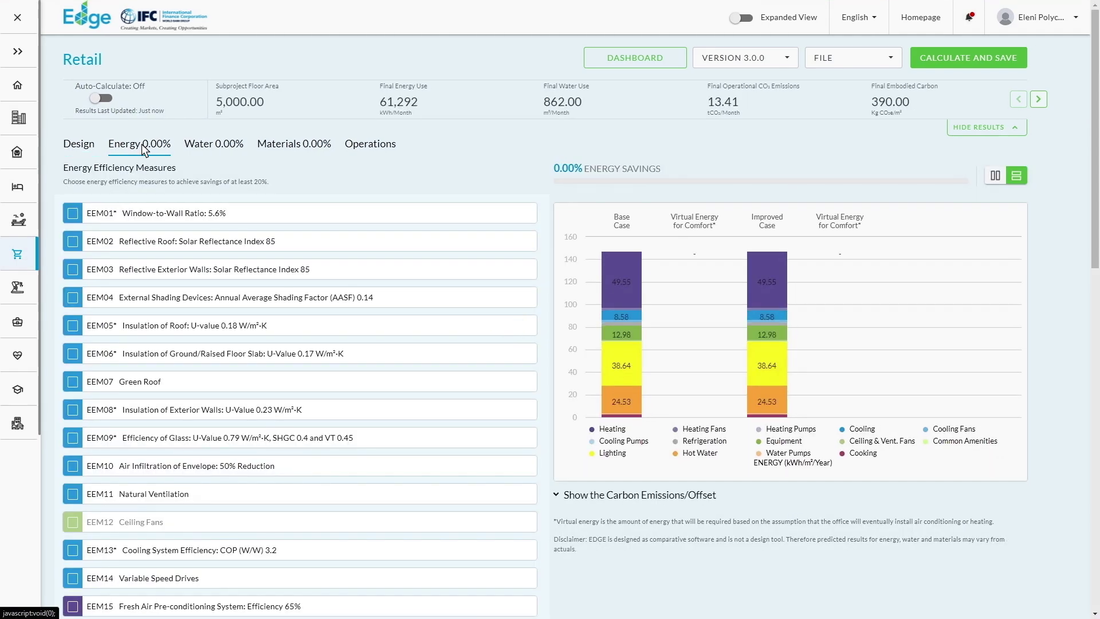
scroll(149, 153, down, 4)
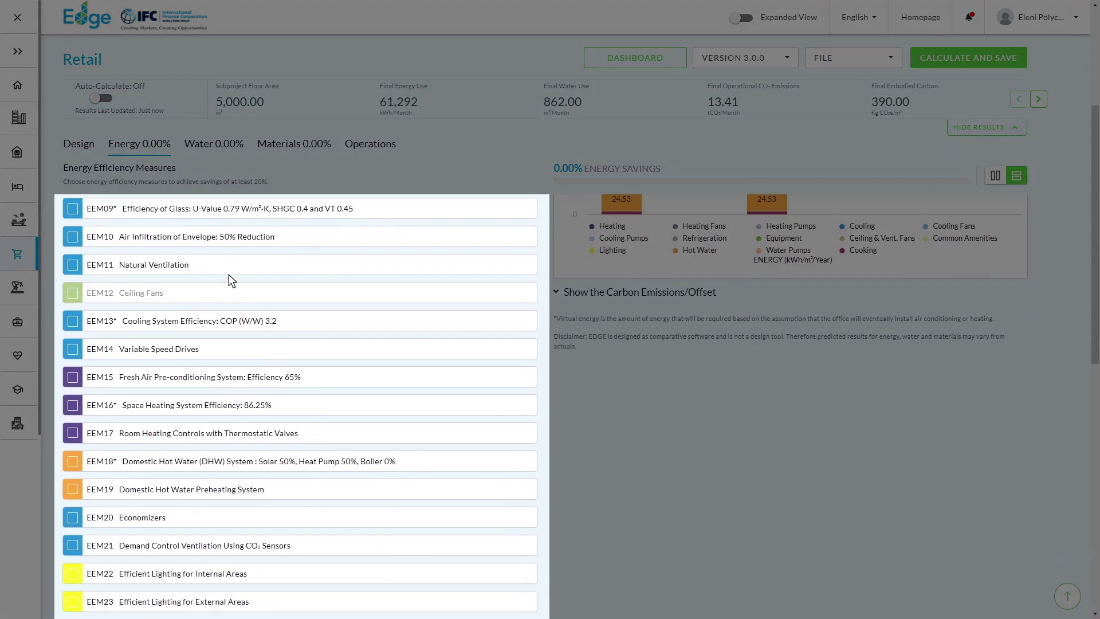
scroll(231, 280, down, 5)
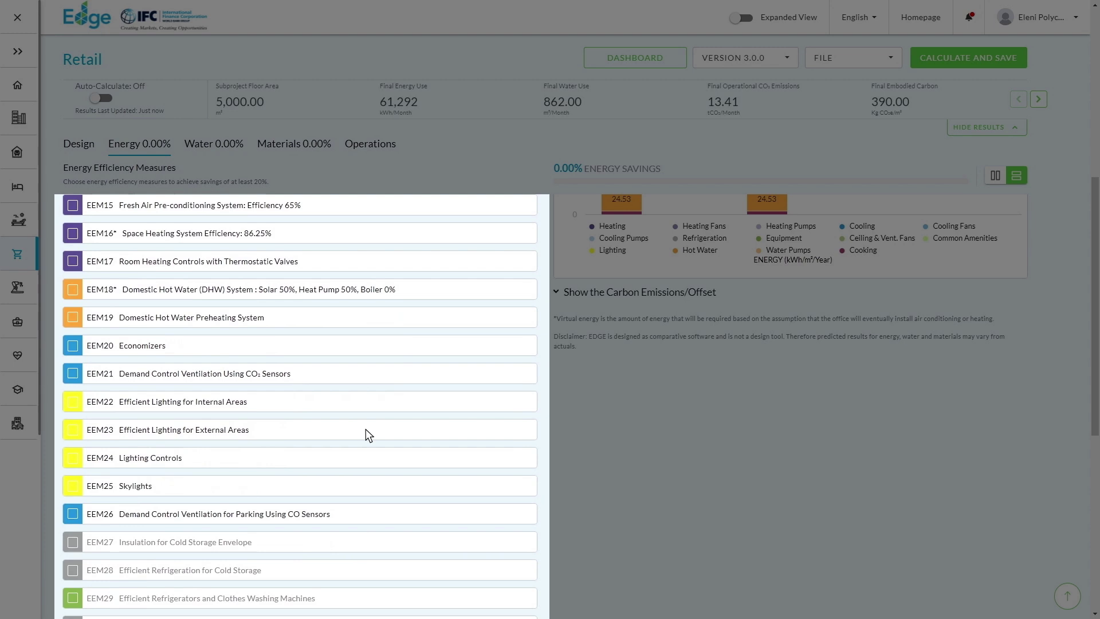
scroll(372, 433, down, 5)
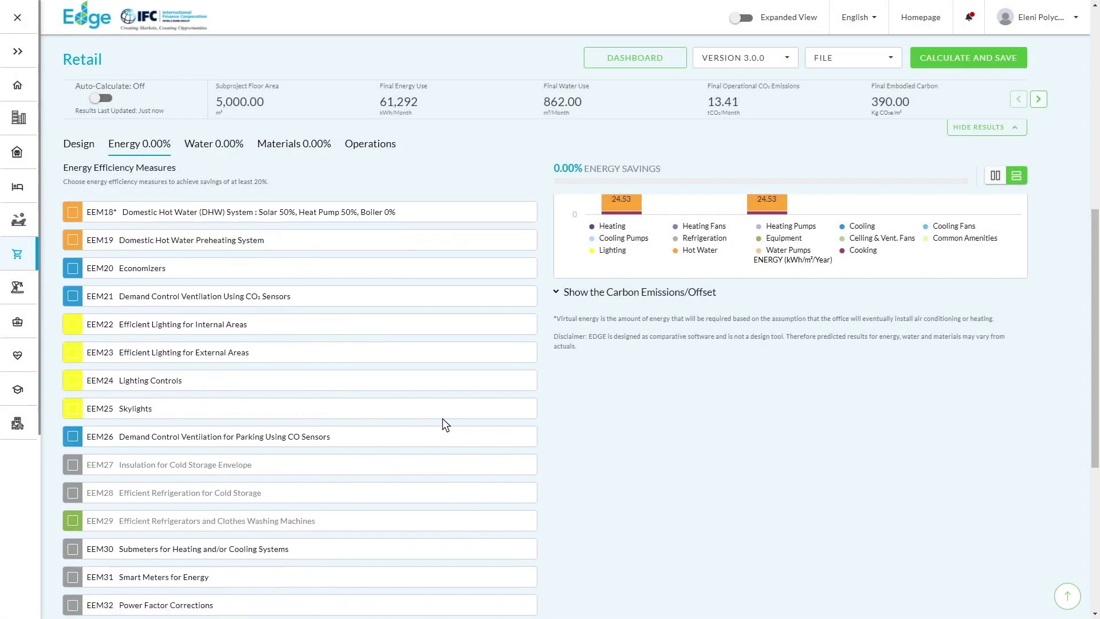
scroll(444, 424, up, 10)
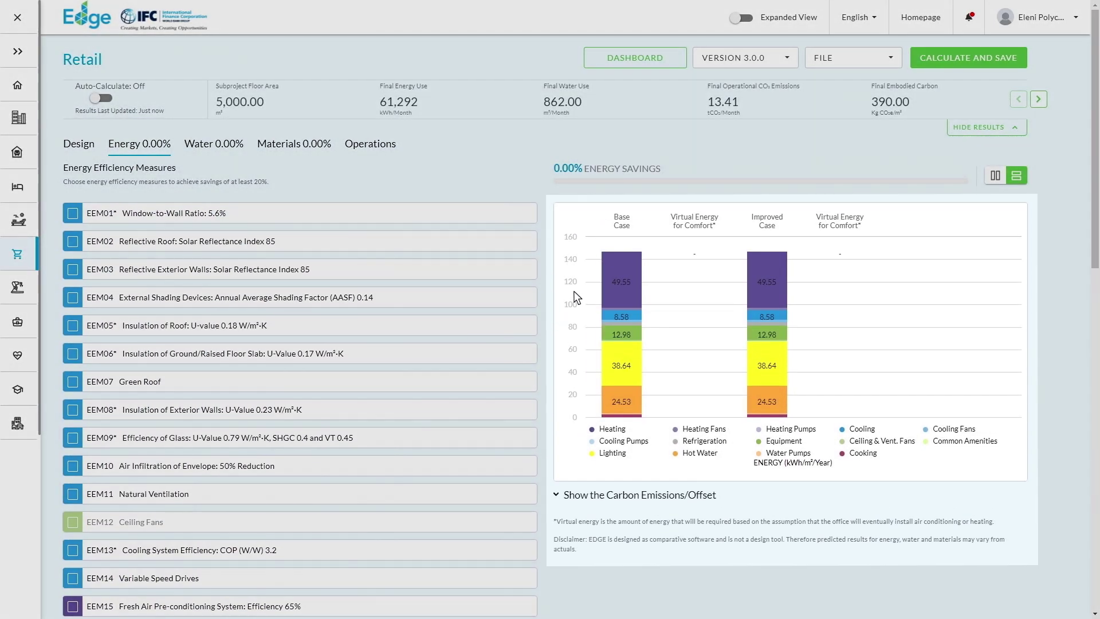
mouse_move(635, 273)
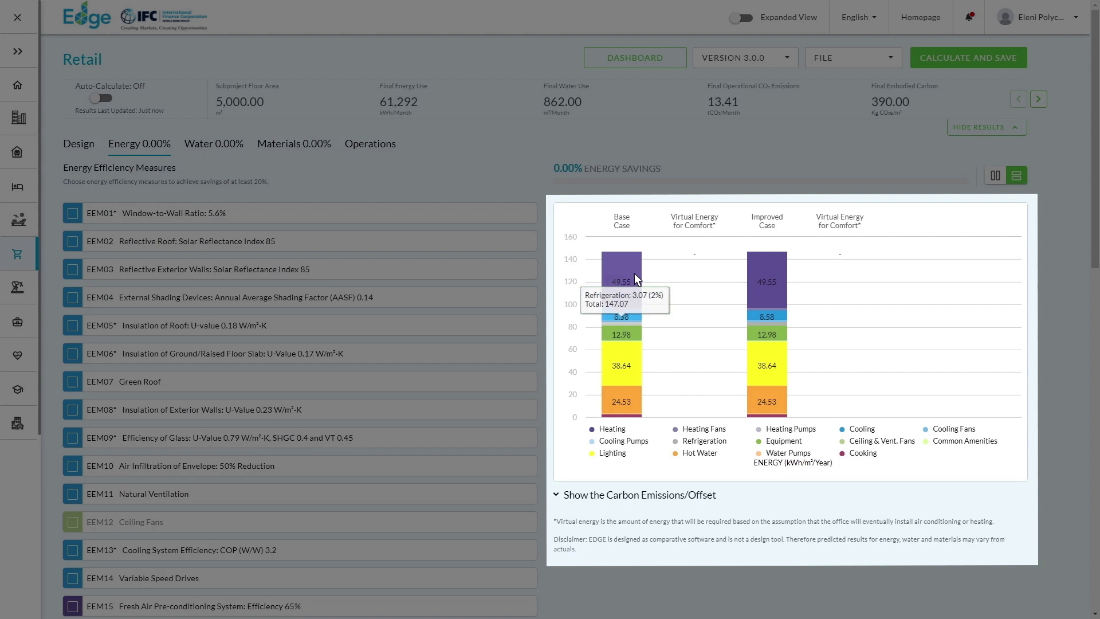
mouse_move(613, 403)
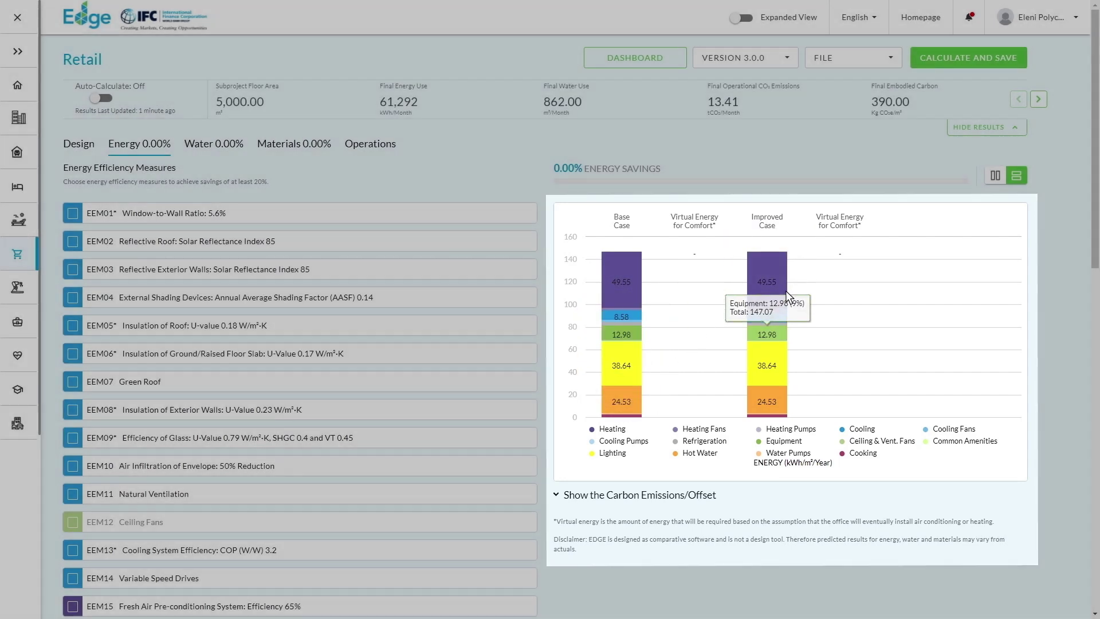
mouse_move(788, 334)
mouse_move(768, 407)
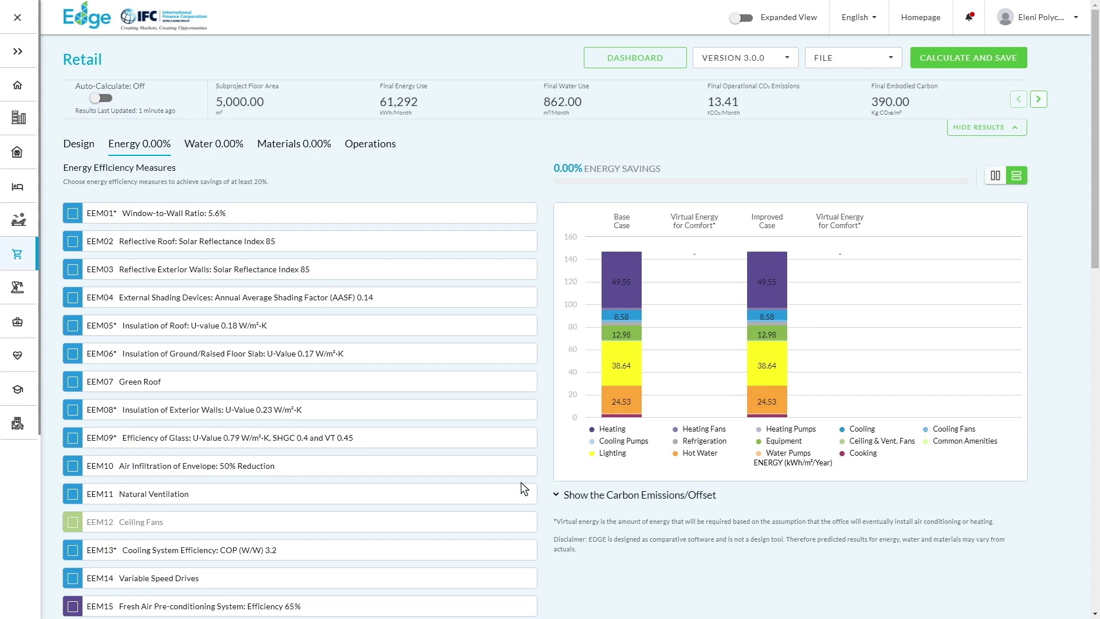
Review Retail water measures WEM01–WEM17 and the chart showing 0.00% water savings
click(219, 156)
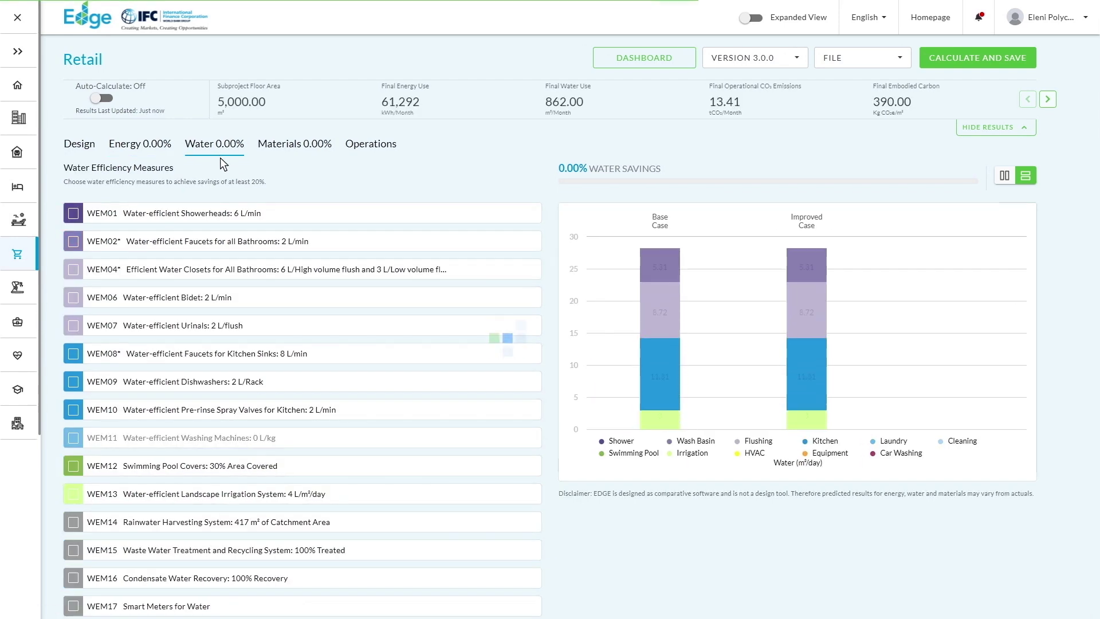
scroll(222, 164, down, 1)
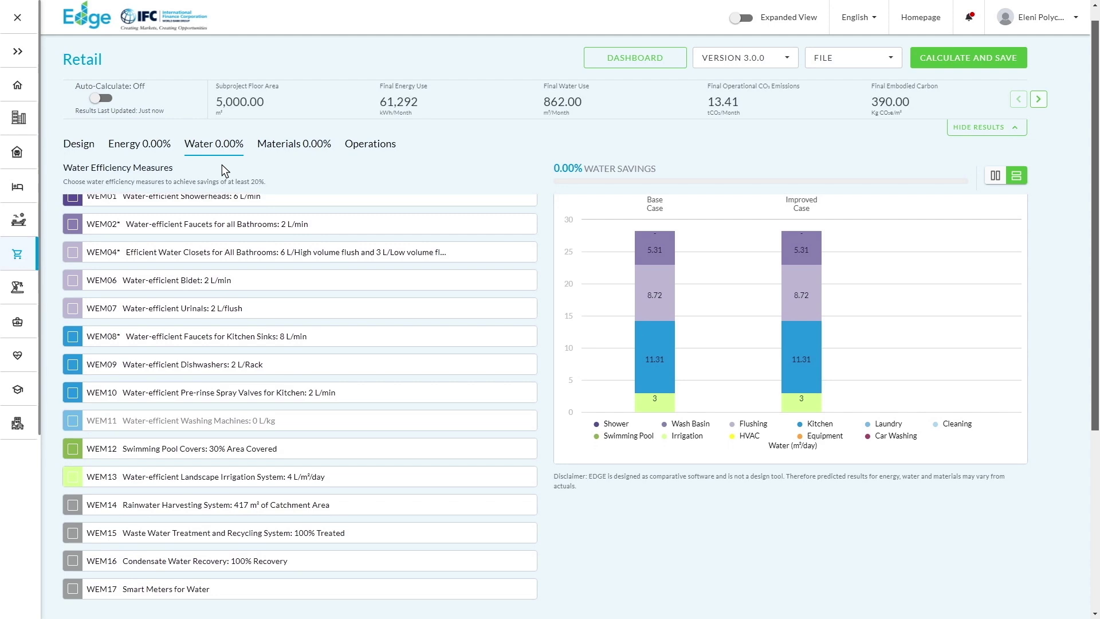
scroll(228, 170, down, 1)
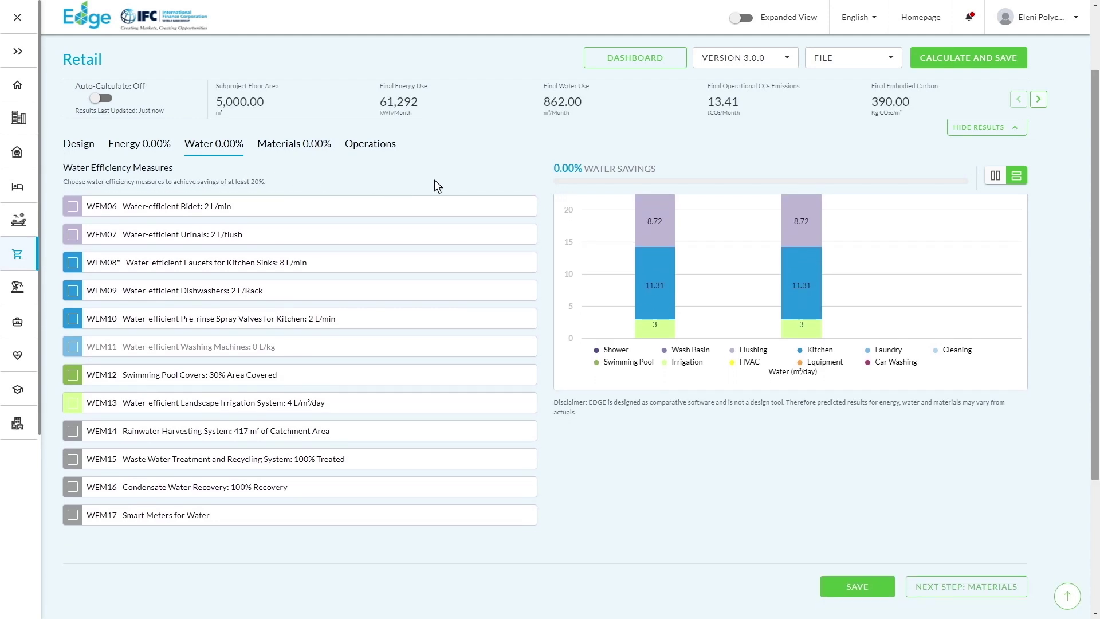
scroll(492, 170, up, 2)
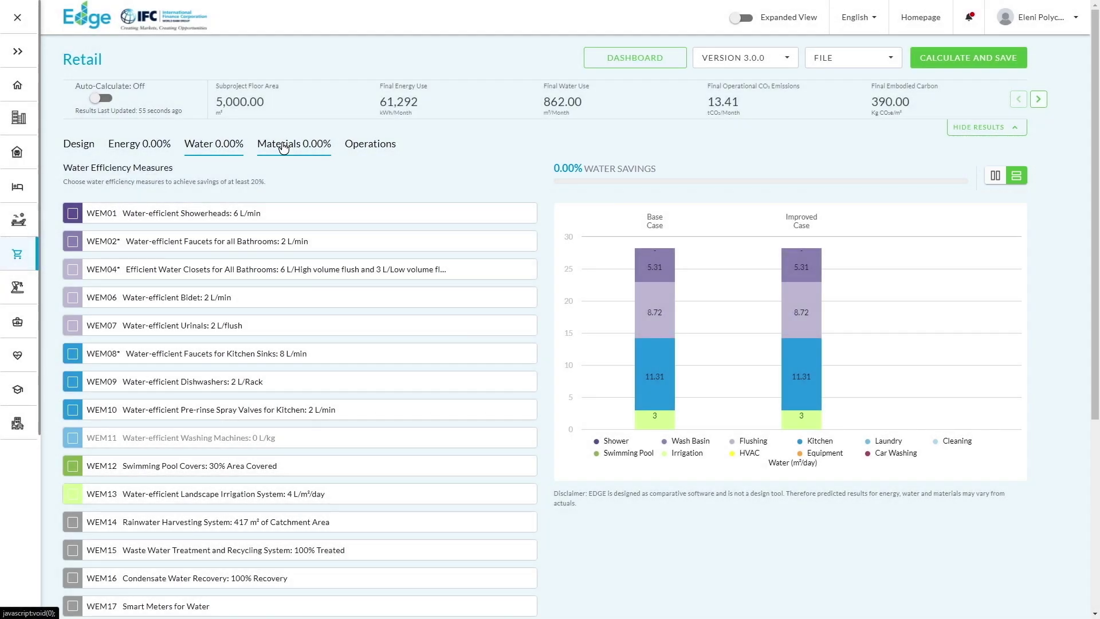
View Retail materials measures and check MEM01 slab options without changing the default
click(283, 144)
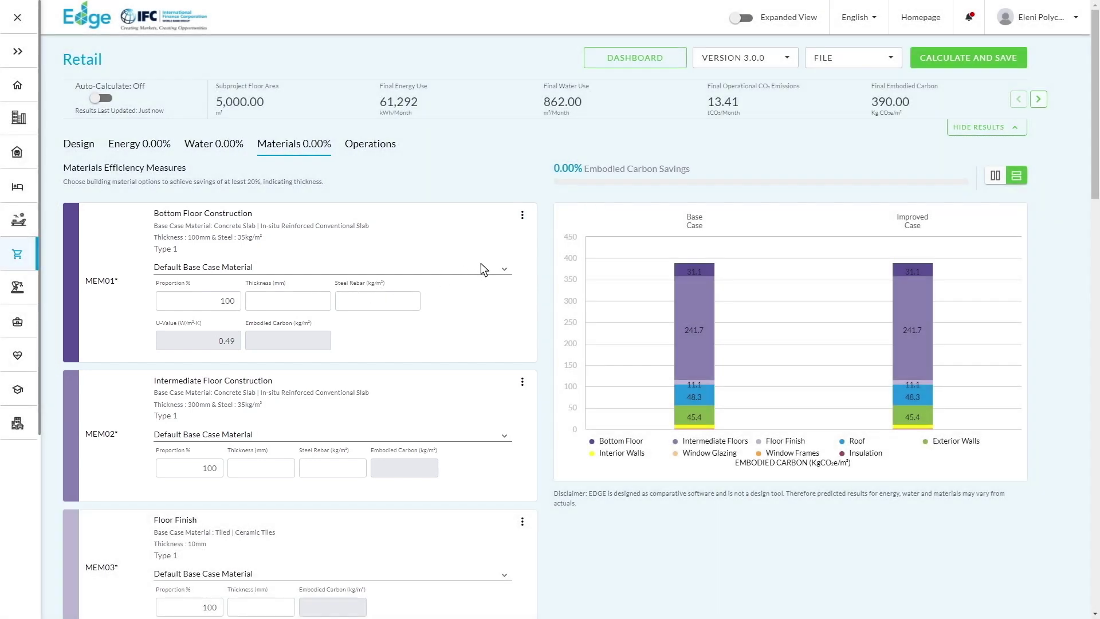
click(480, 263)
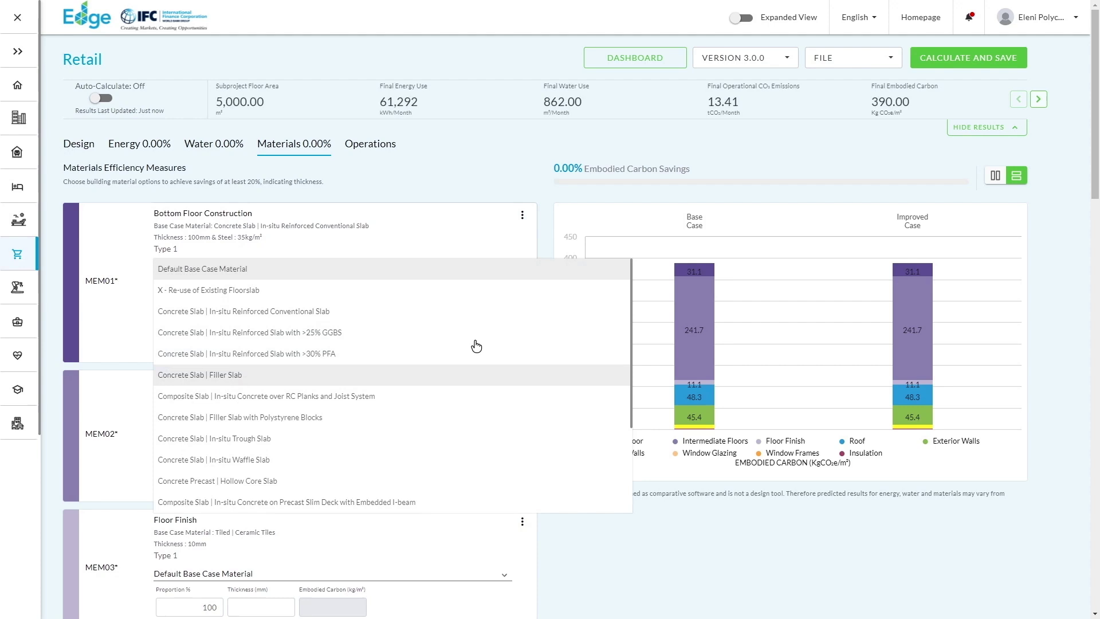
key(Escape)
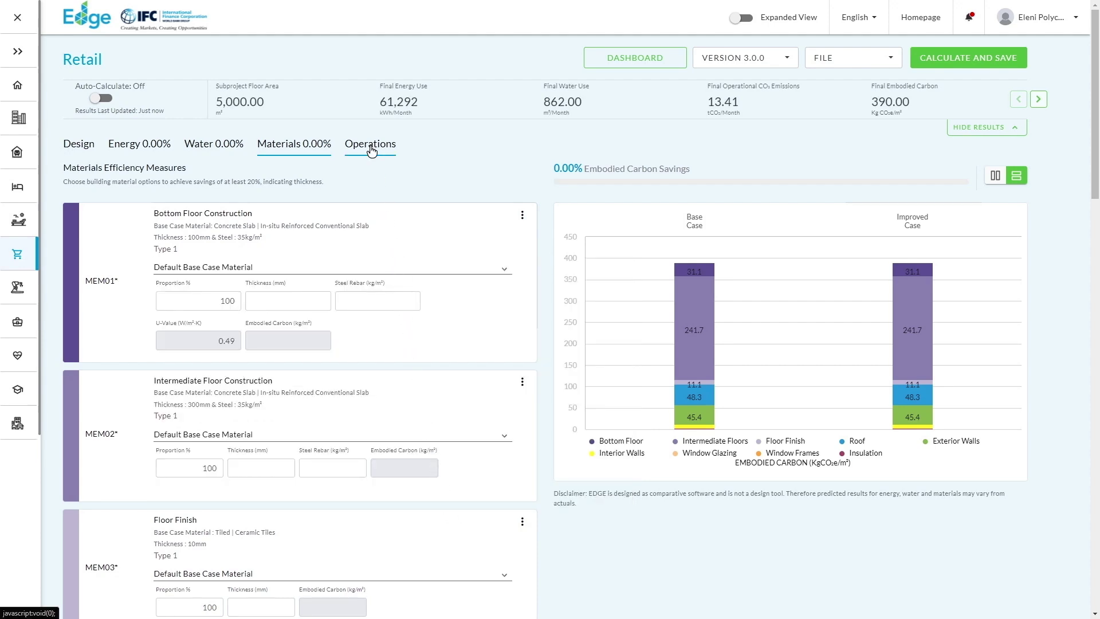
Look through the Retail Operational Data table
click(372, 150)
scroll(486, 172, down, 5)
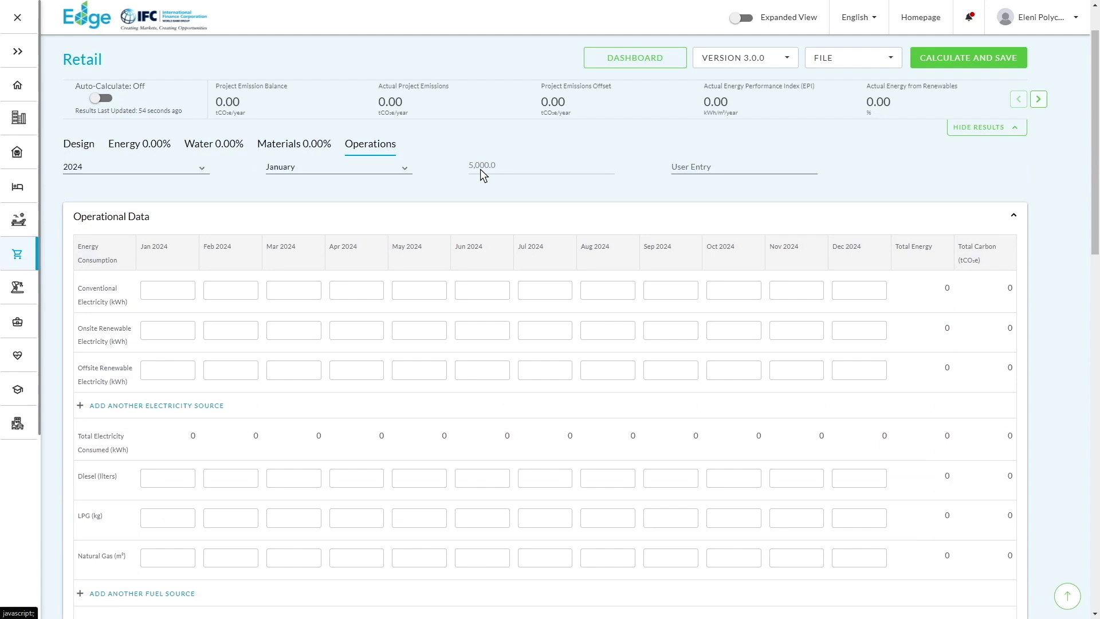
scroll(496, 174, down, 6)
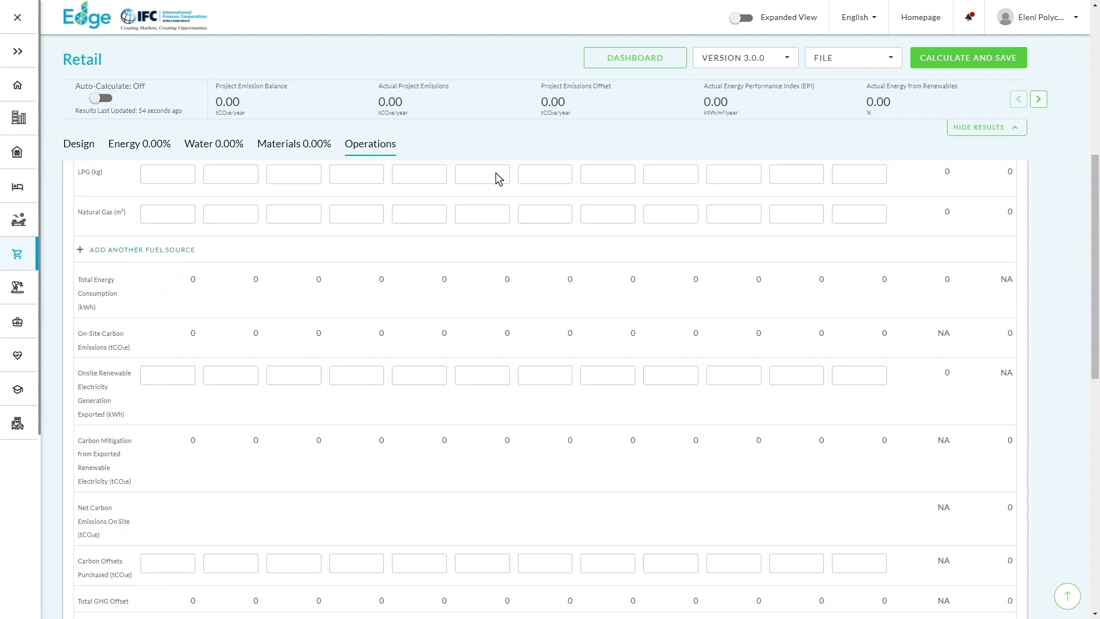
scroll(496, 173, down, 3)
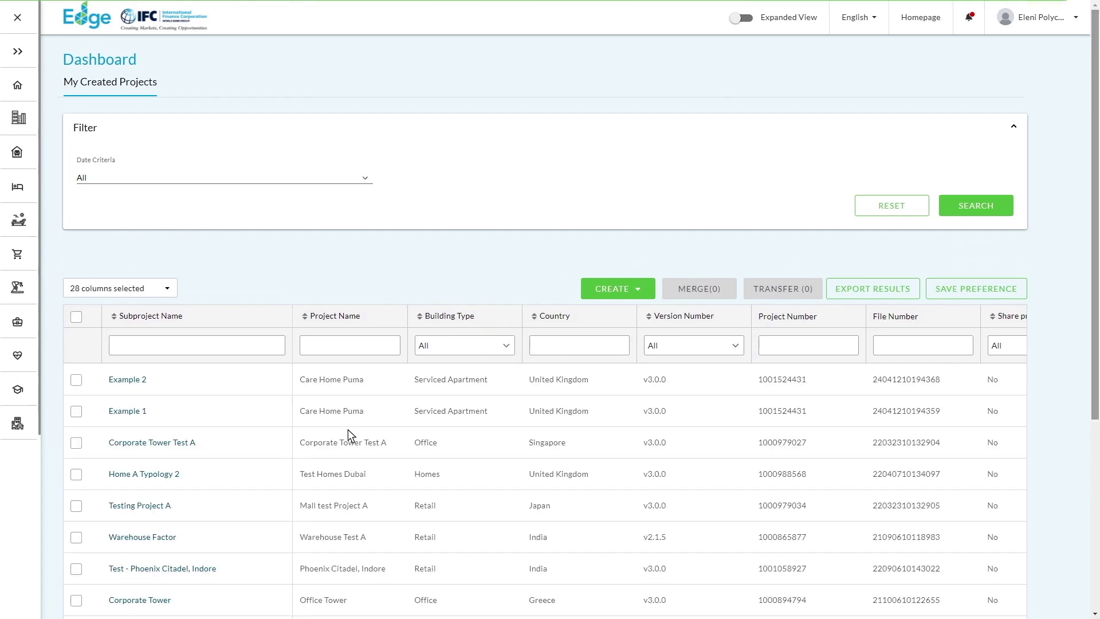
Open the Example 1 Serviced Apartment subproject in Maidstone from the Dashboard
click(134, 412)
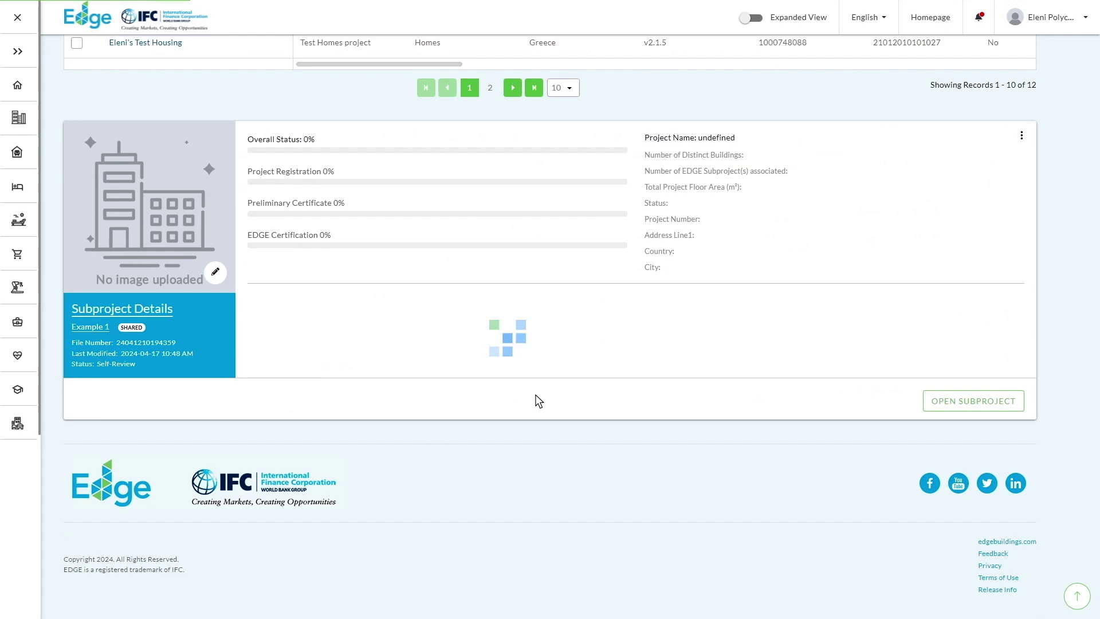
click(964, 401)
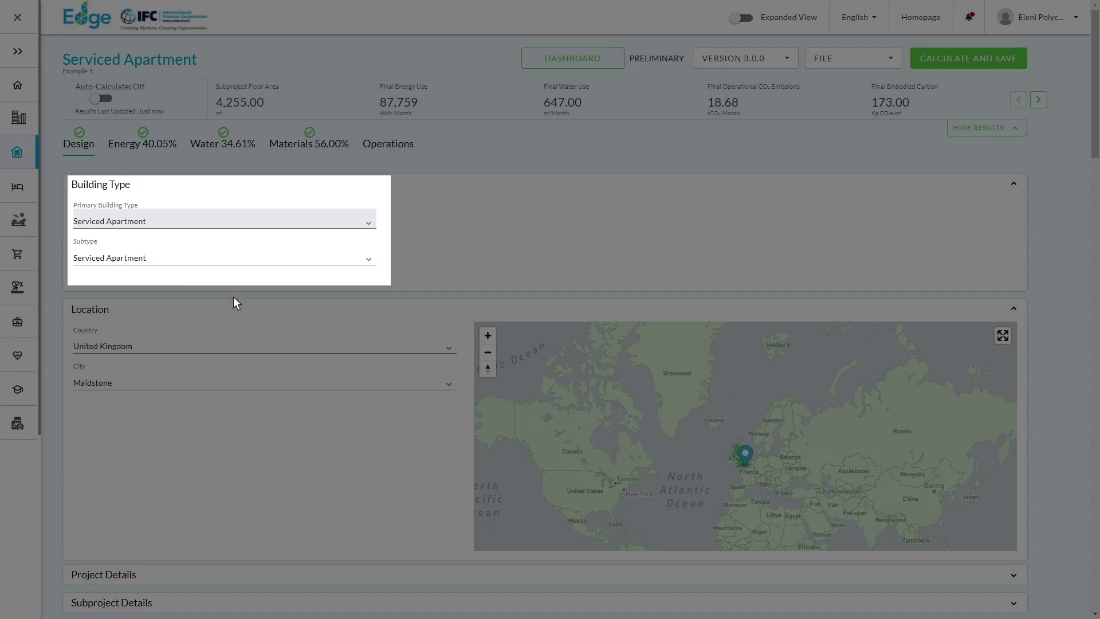
click(261, 373)
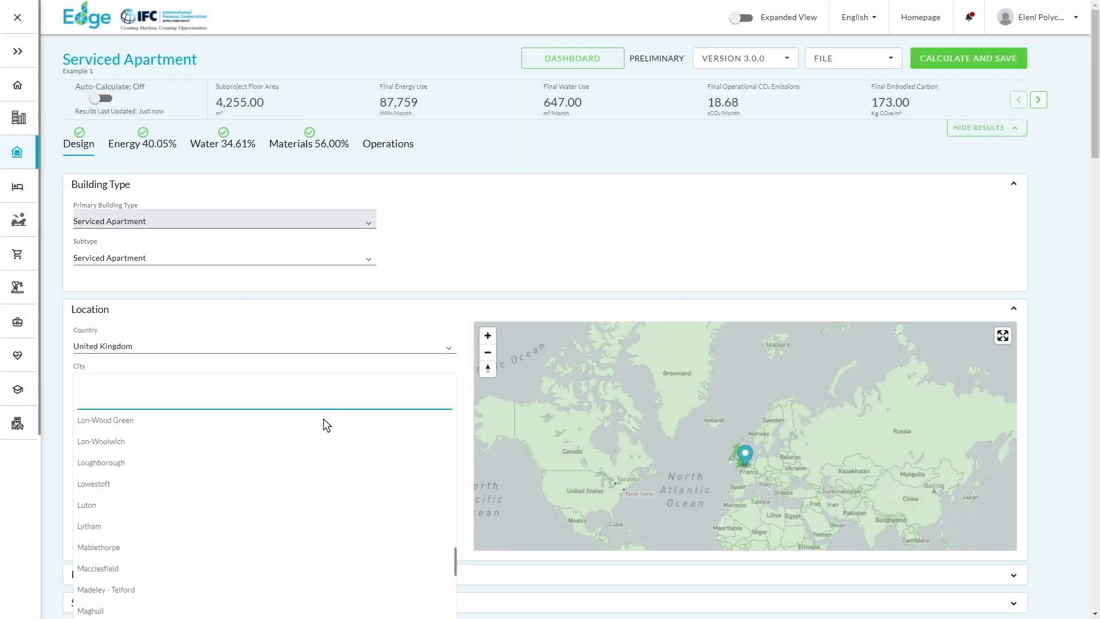
text(maid)
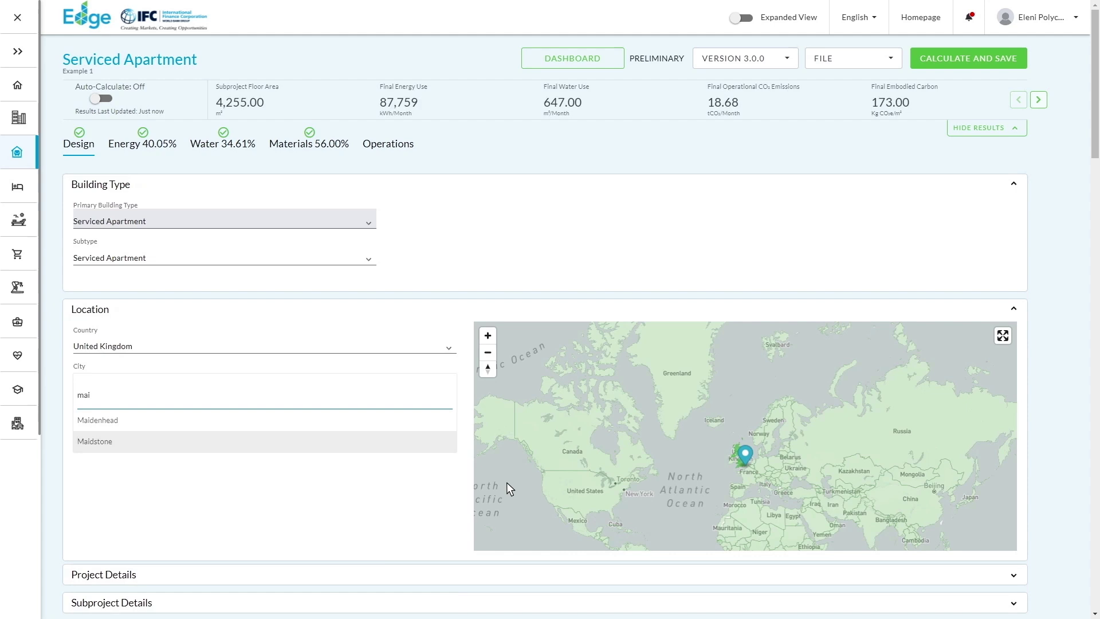
key(Return)
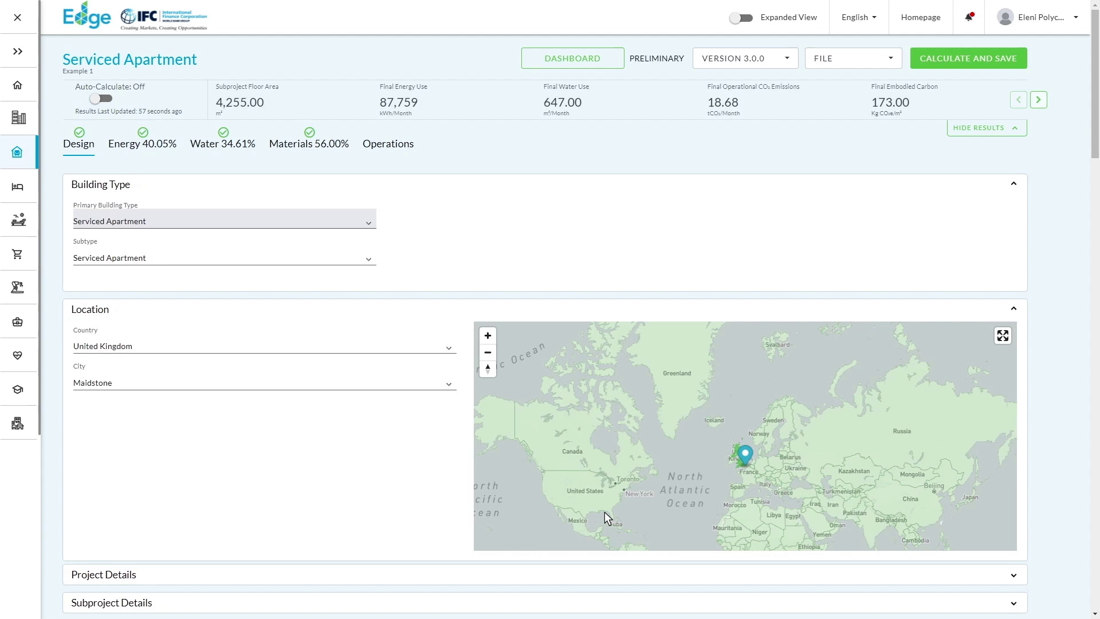
scroll(604, 511, down, 2)
scroll(603, 511, down, 3)
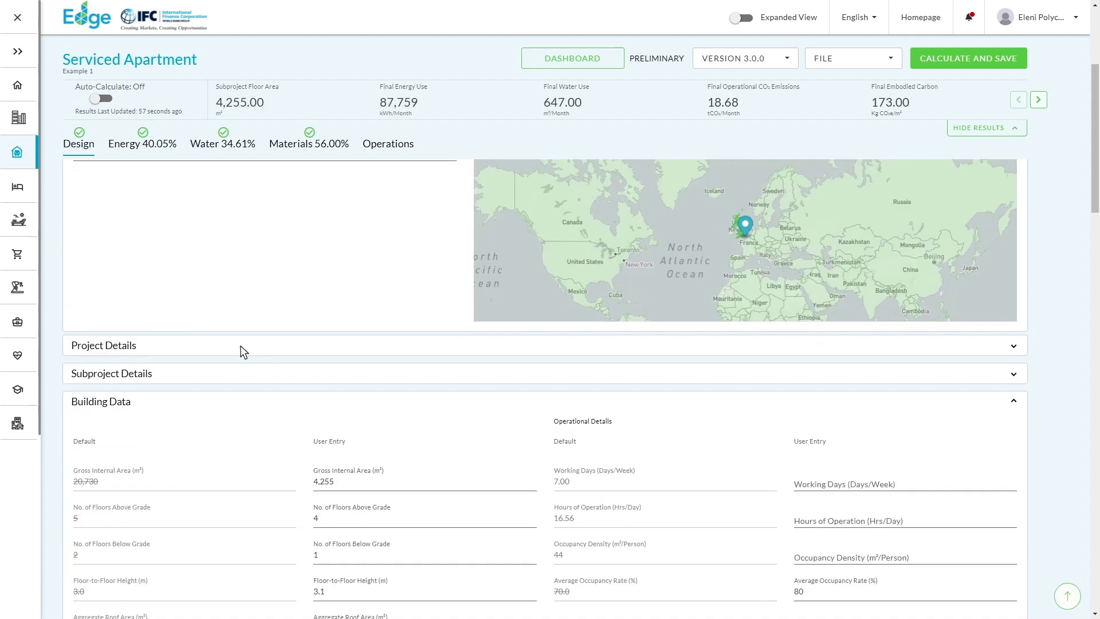
click(102, 288)
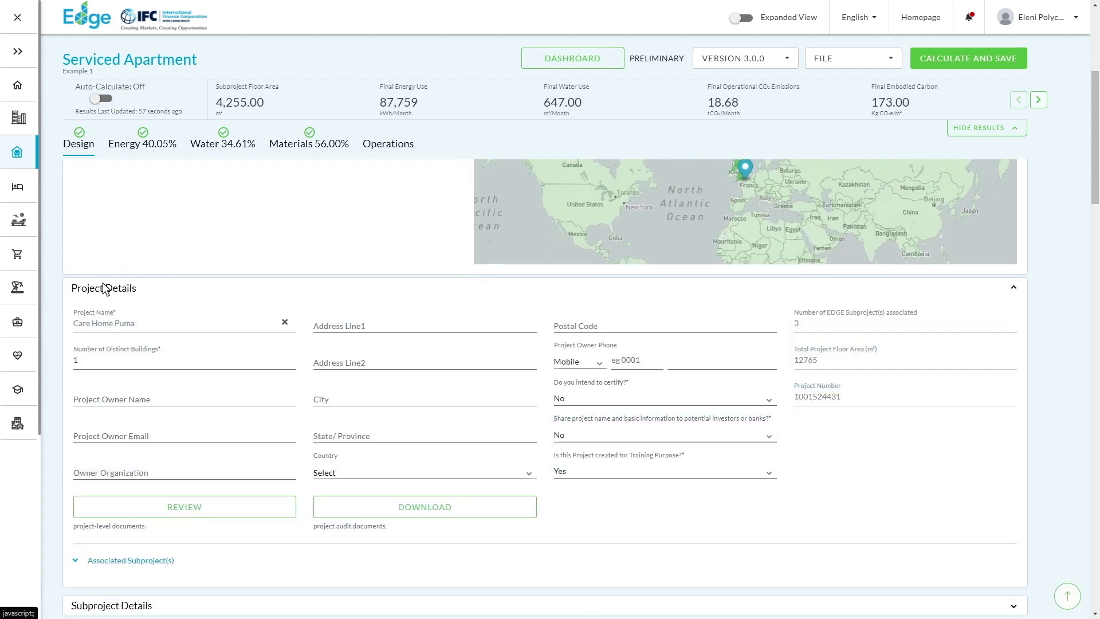
scroll(88, 297, down, 5)
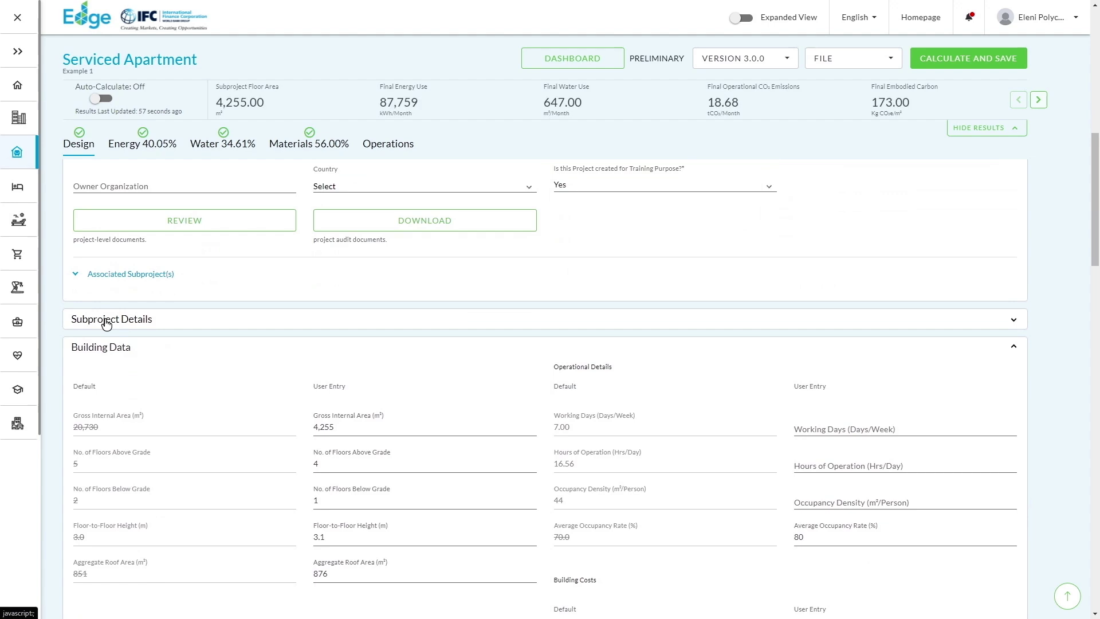
click(106, 320)
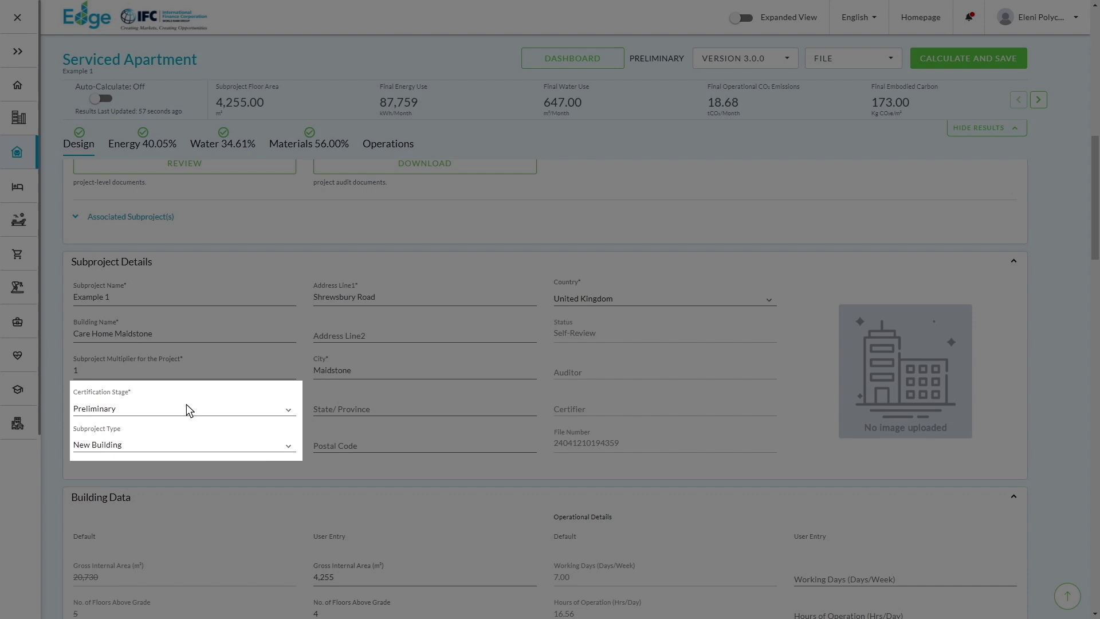
scroll(187, 404, down, 5)
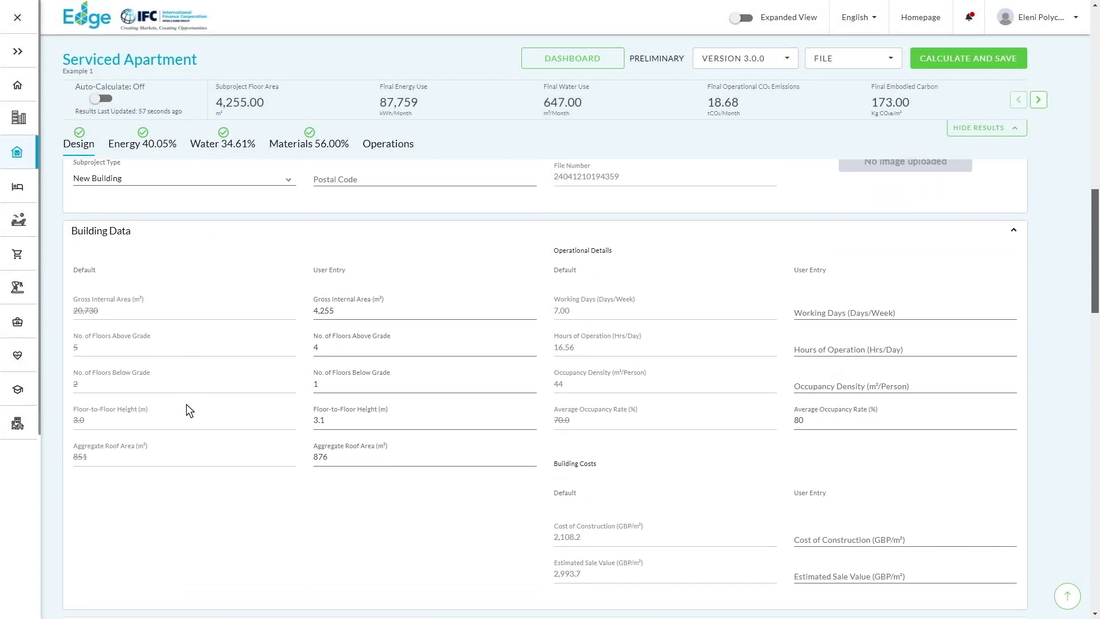
scroll(186, 404, down, 1)
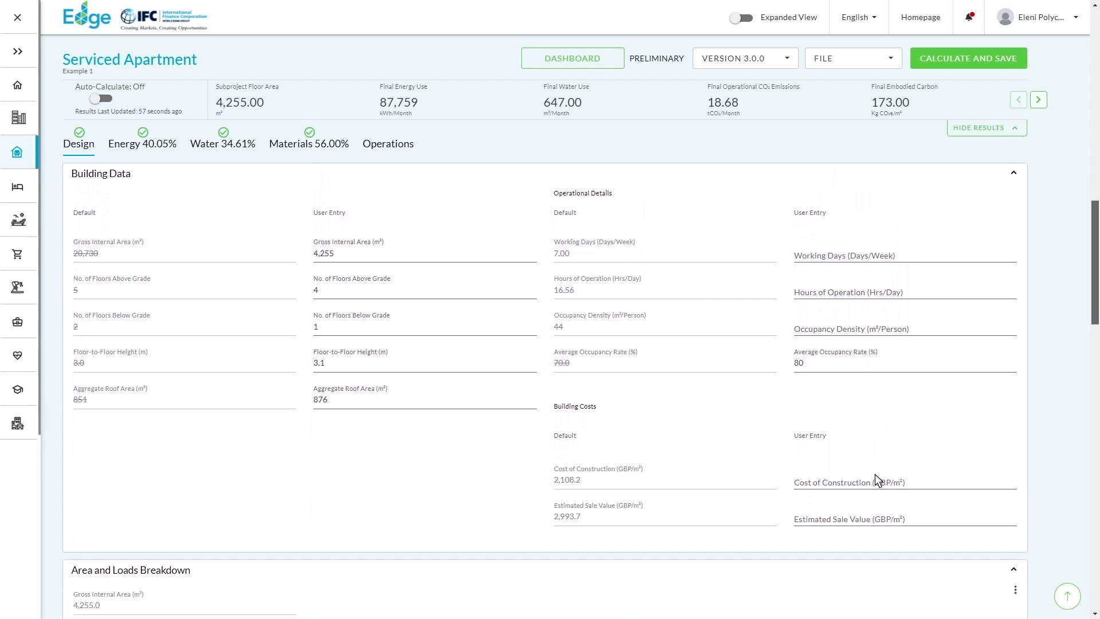
scroll(874, 474, down, 6)
scroll(875, 480, down, 1)
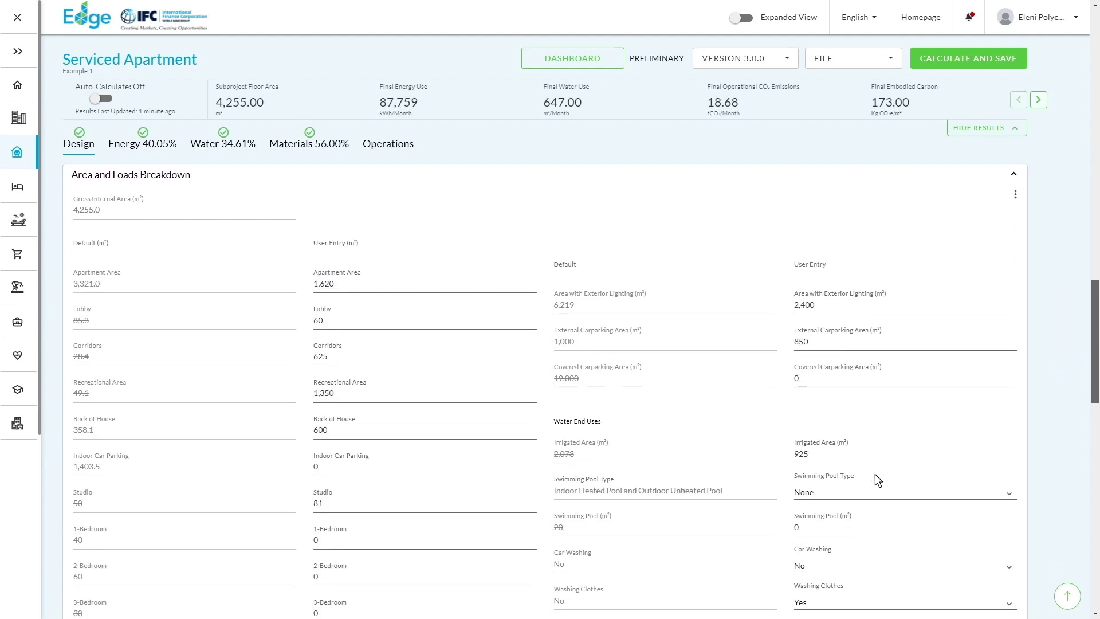
scroll(874, 474, down, 5)
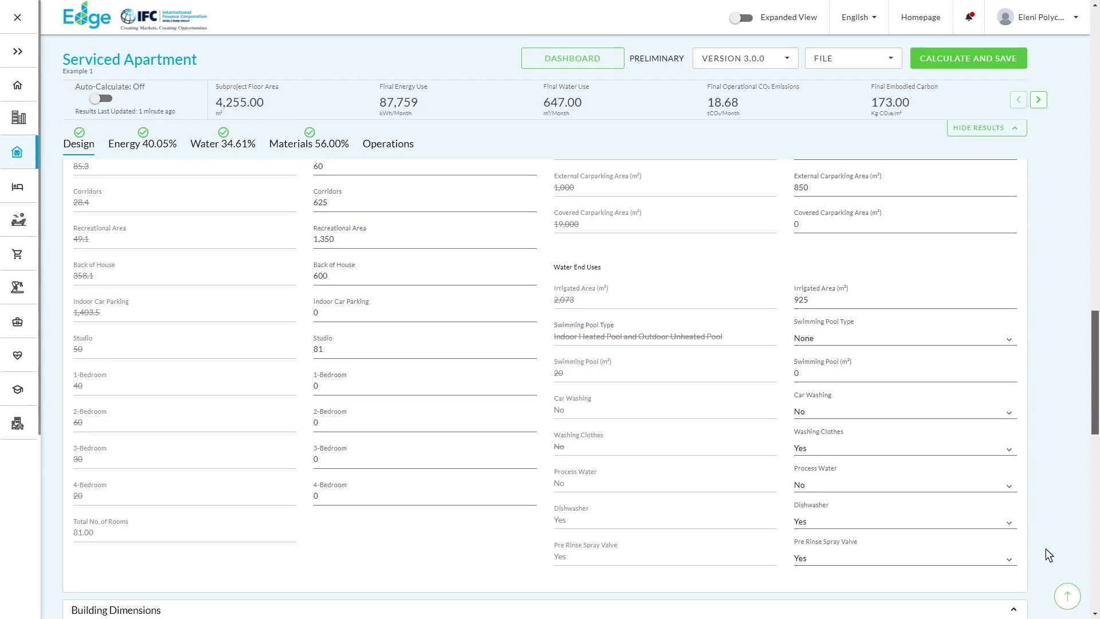
scroll(1046, 549, down, 7)
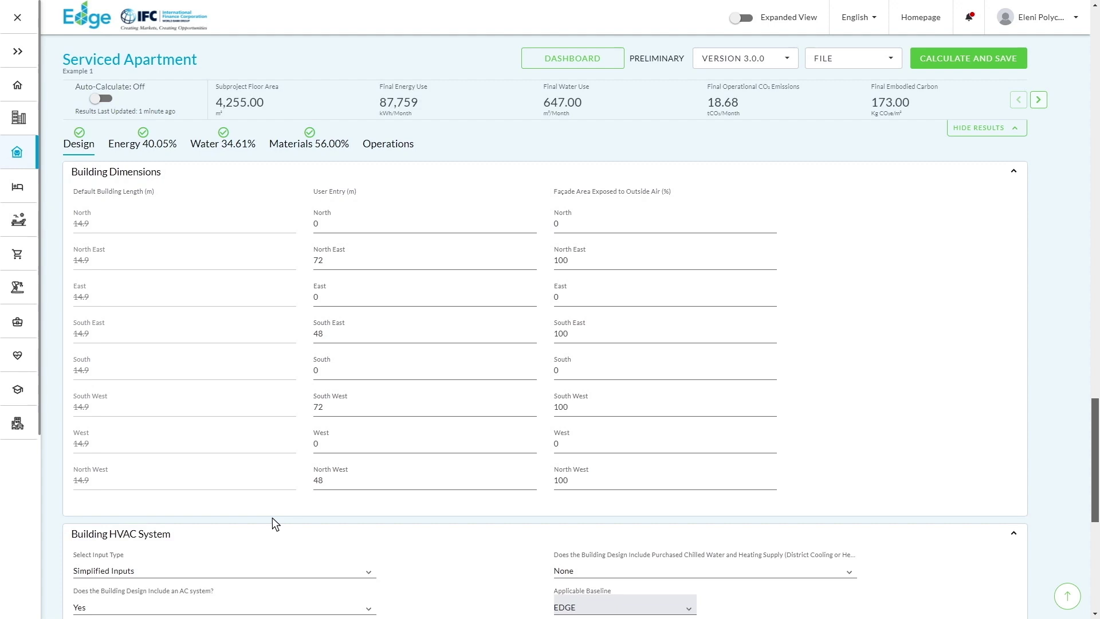
scroll(272, 518, down, 5)
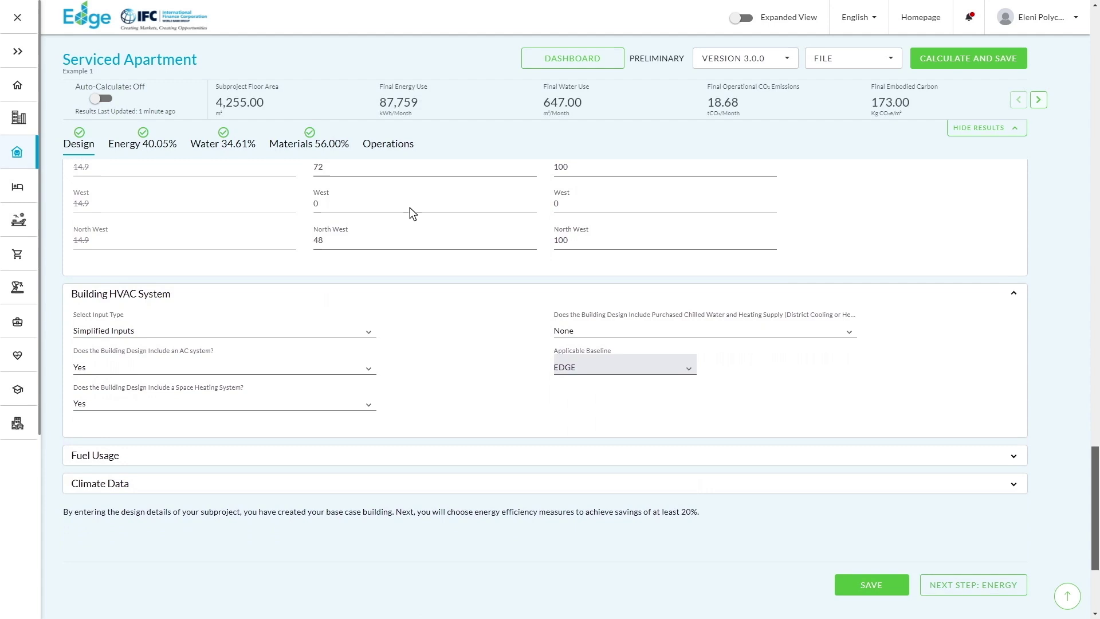
scroll(410, 213, up, 5)
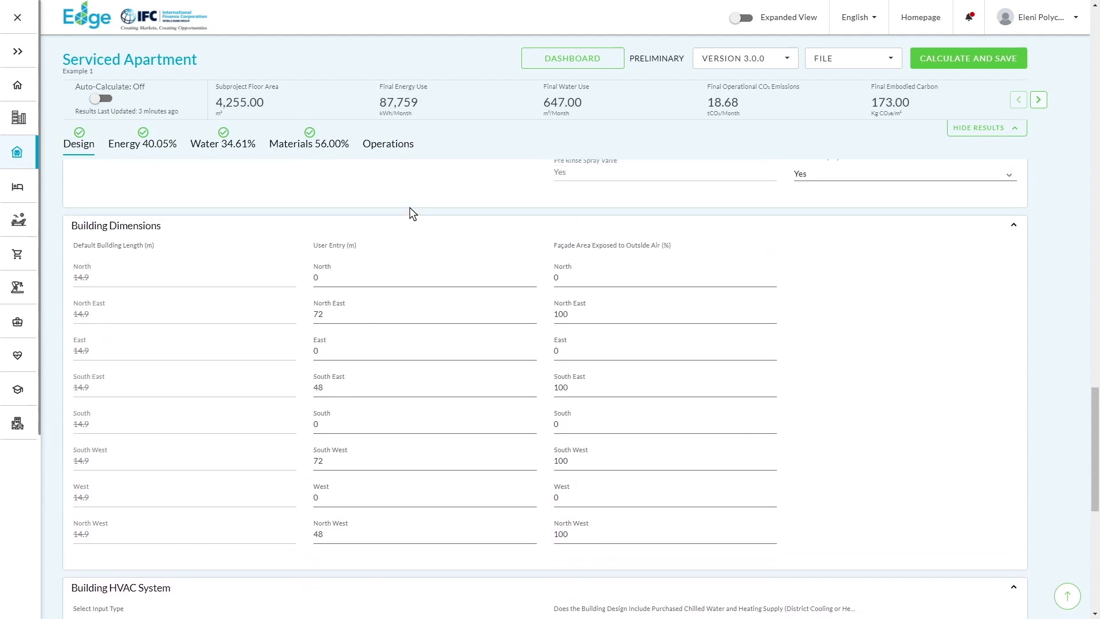
scroll(410, 213, up, 10)
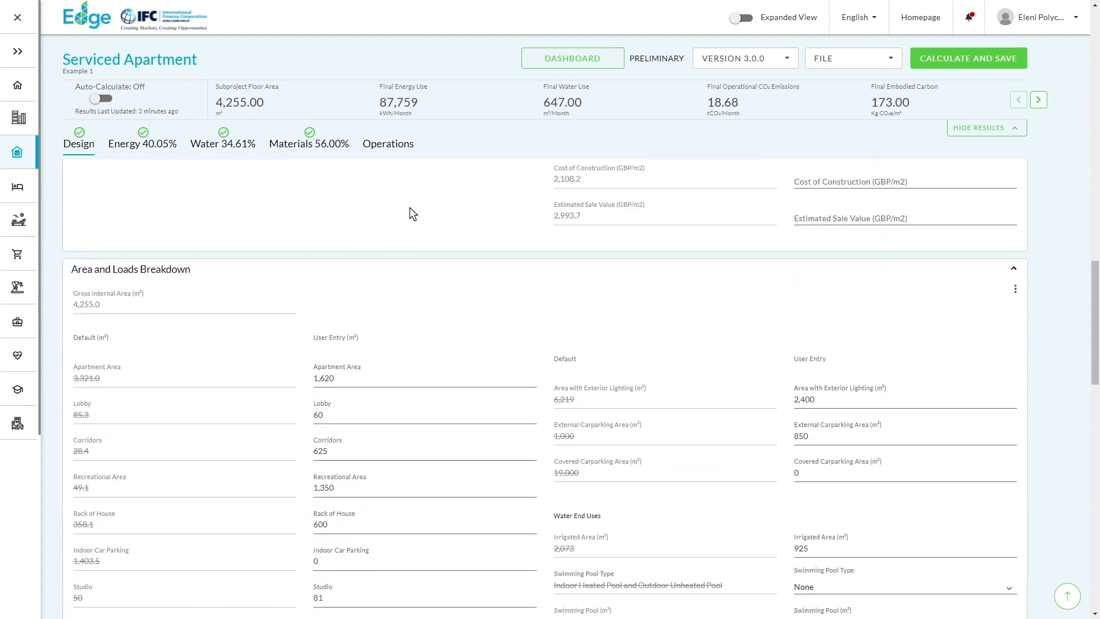
scroll(413, 213, up, 8)
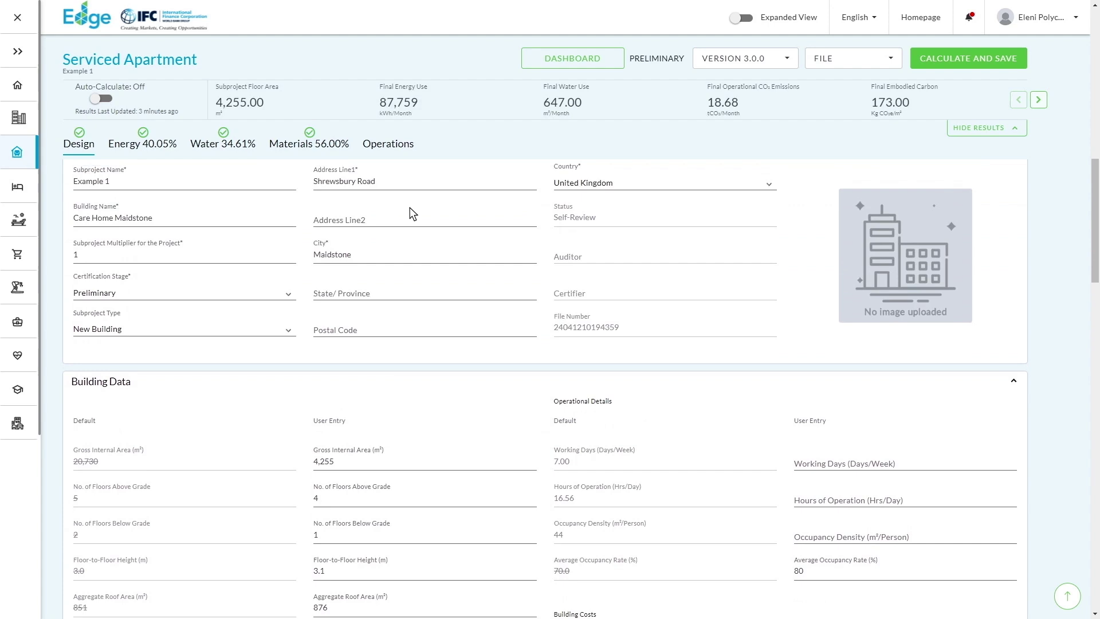
scroll(412, 213, up, 10)
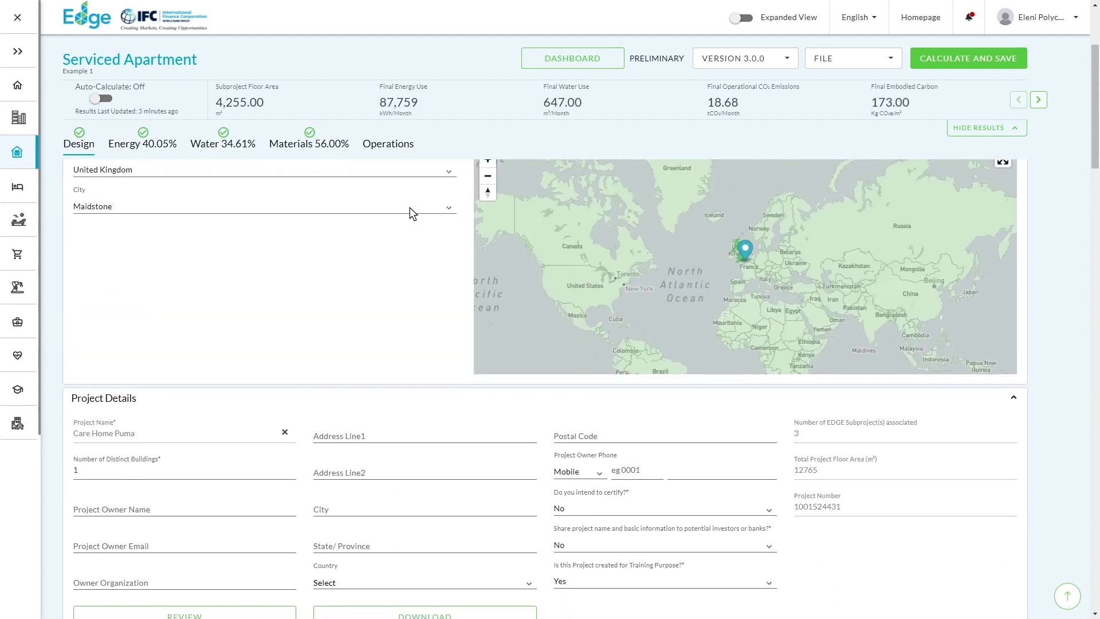
scroll(412, 213, up, 4)
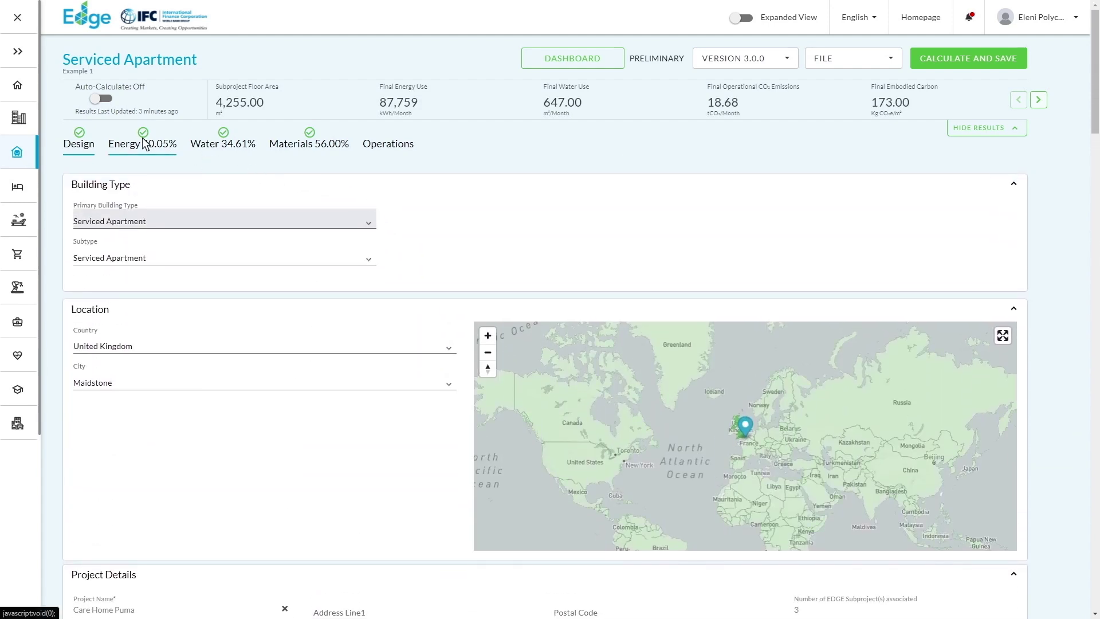
Show Example 1's energy measures and read the Improved Case bar at 40.05% savings
click(141, 144)
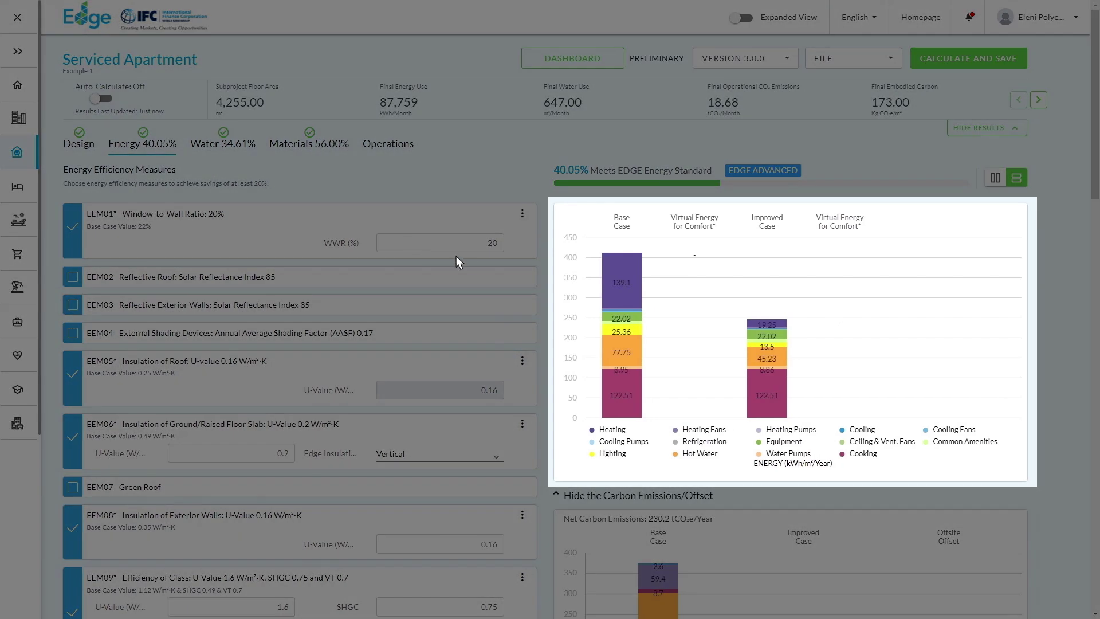
mouse_move(761, 371)
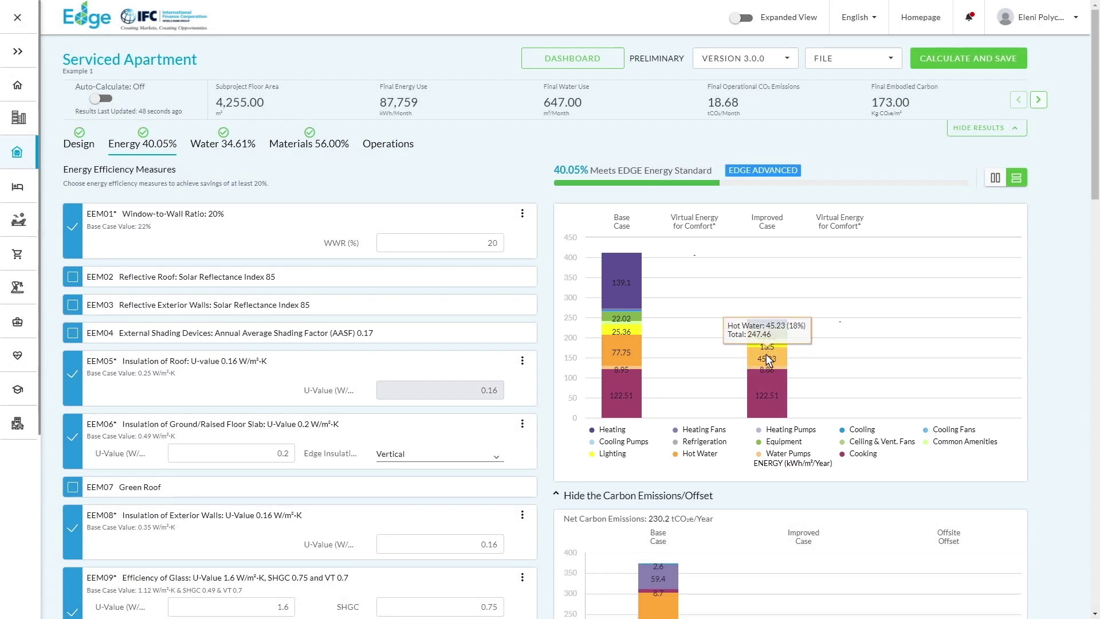
mouse_move(769, 335)
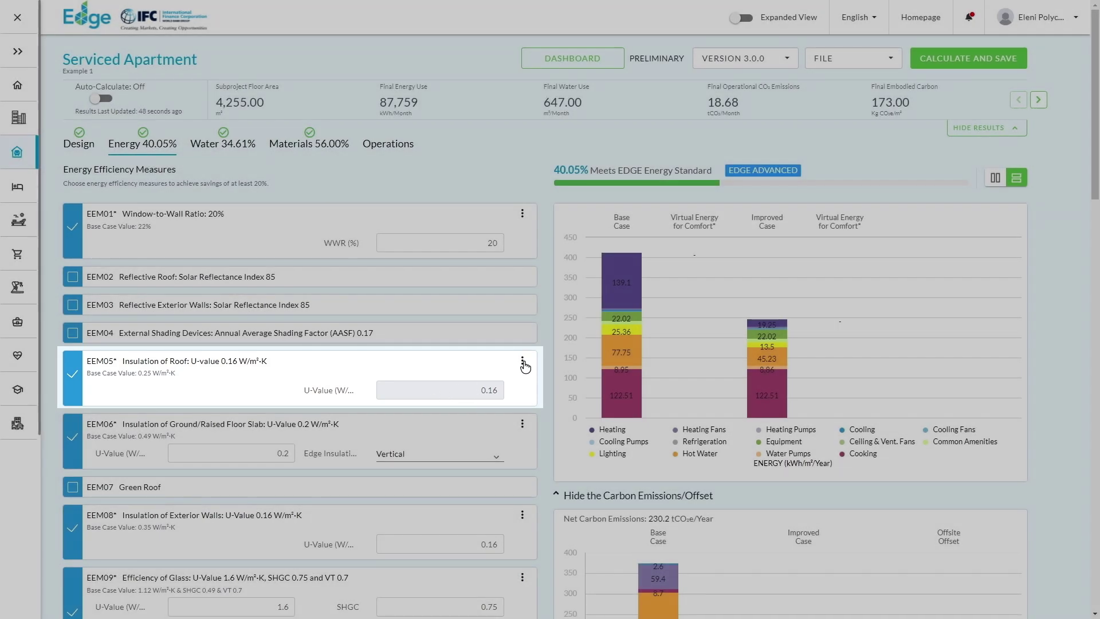
Inspect the EEM05 roof insulation calculator, then close it
click(522, 361)
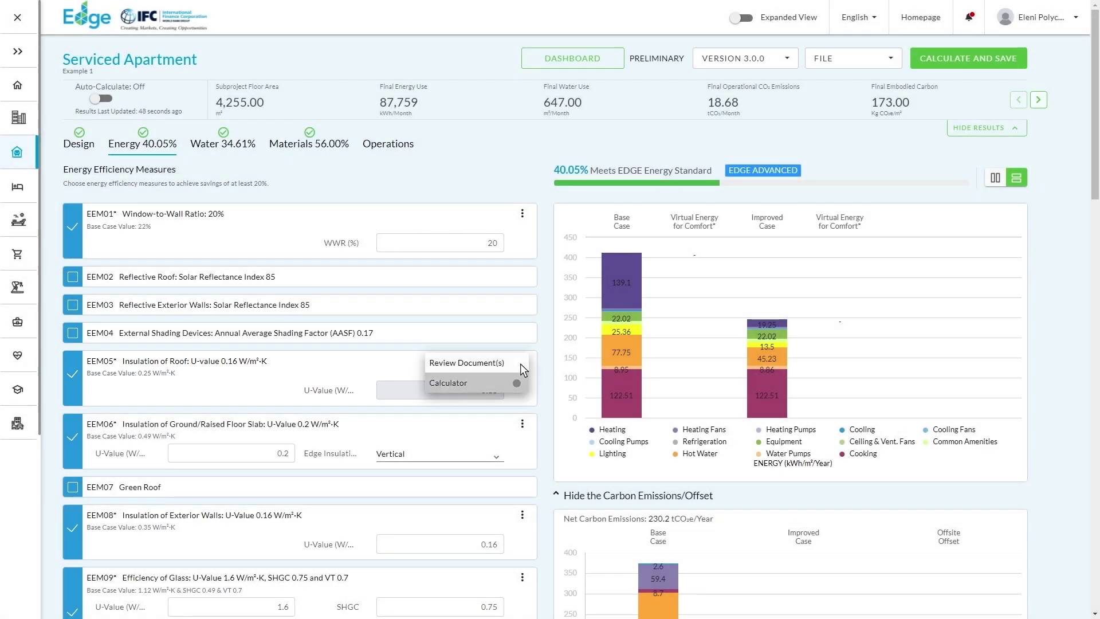
click(507, 382)
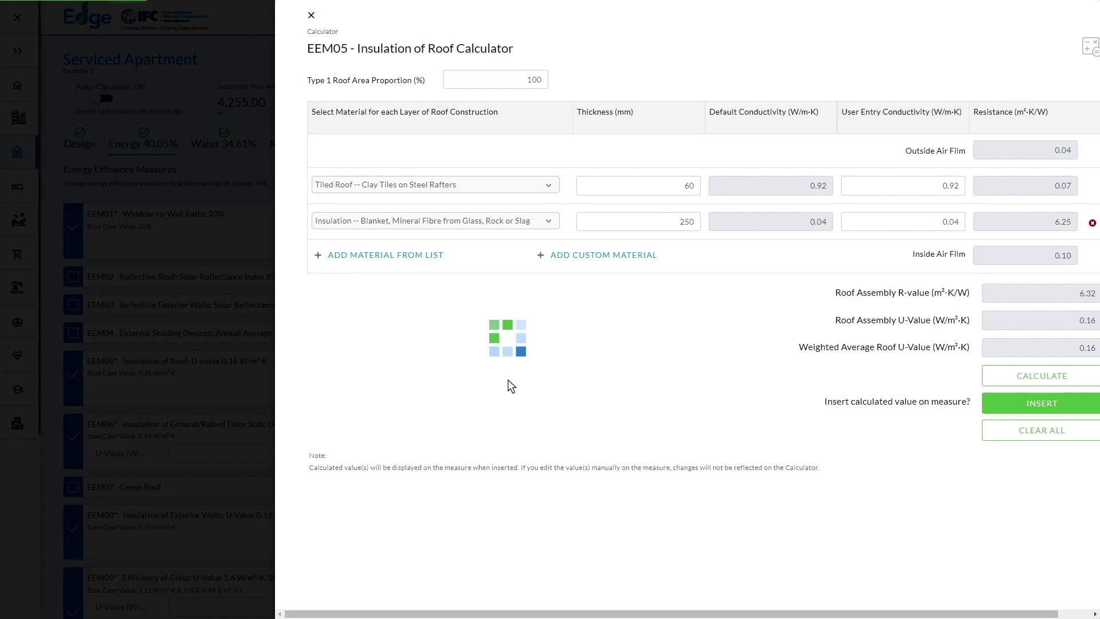
drag(548, 613, 580, 614)
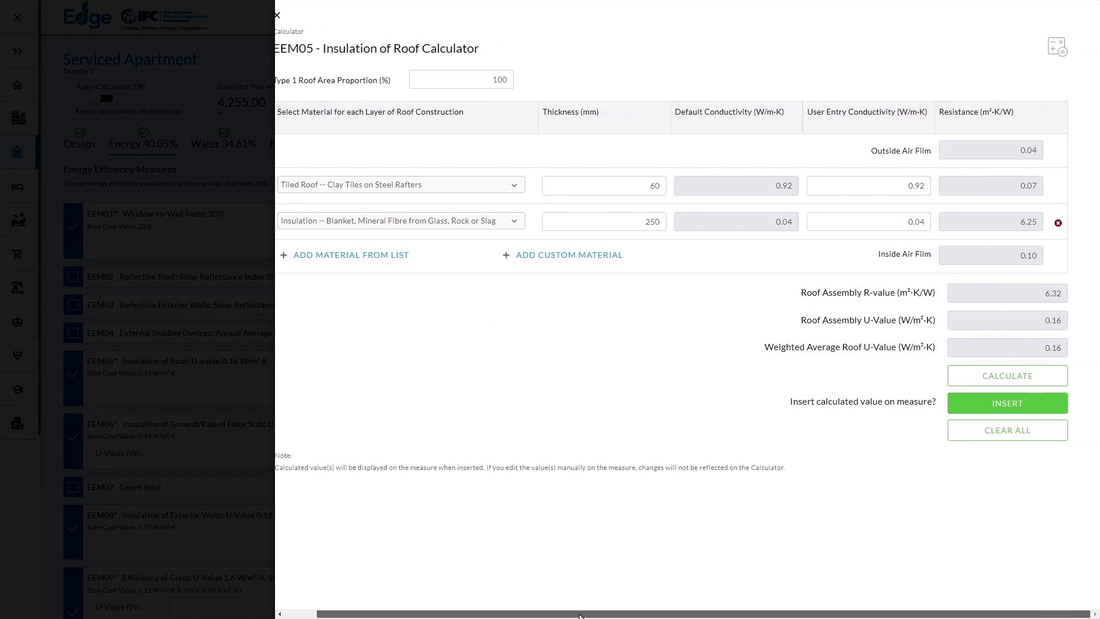
click(277, 16)
Open EEM13's detailed cooling entry listing a 4 kW VRF Air Cooled system
scroll(376, 237, down, 5)
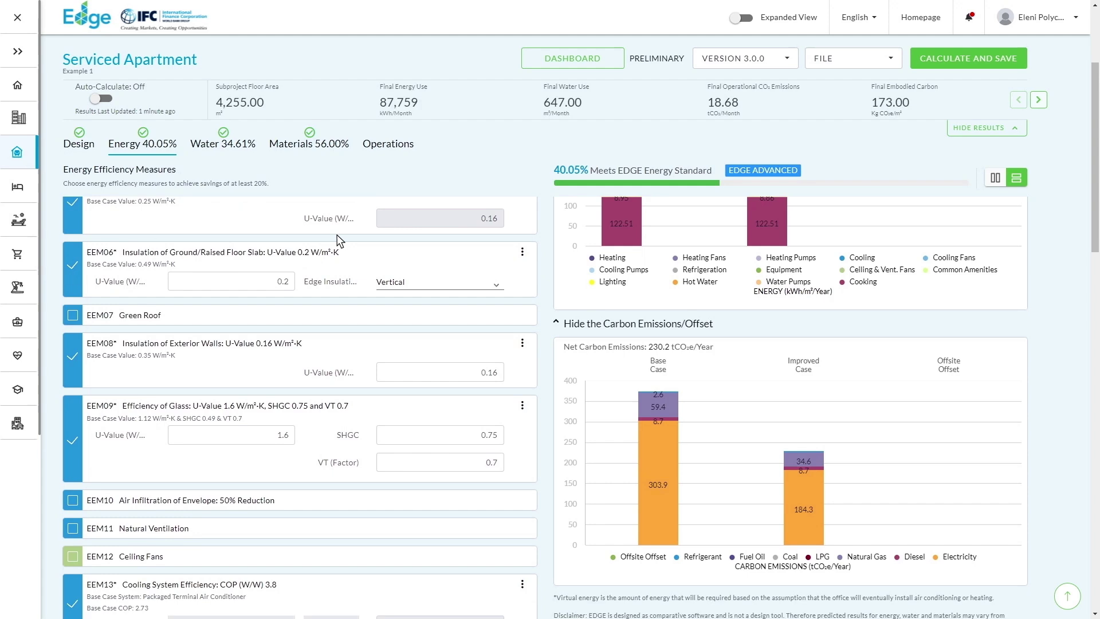
scroll(402, 448, down, 2)
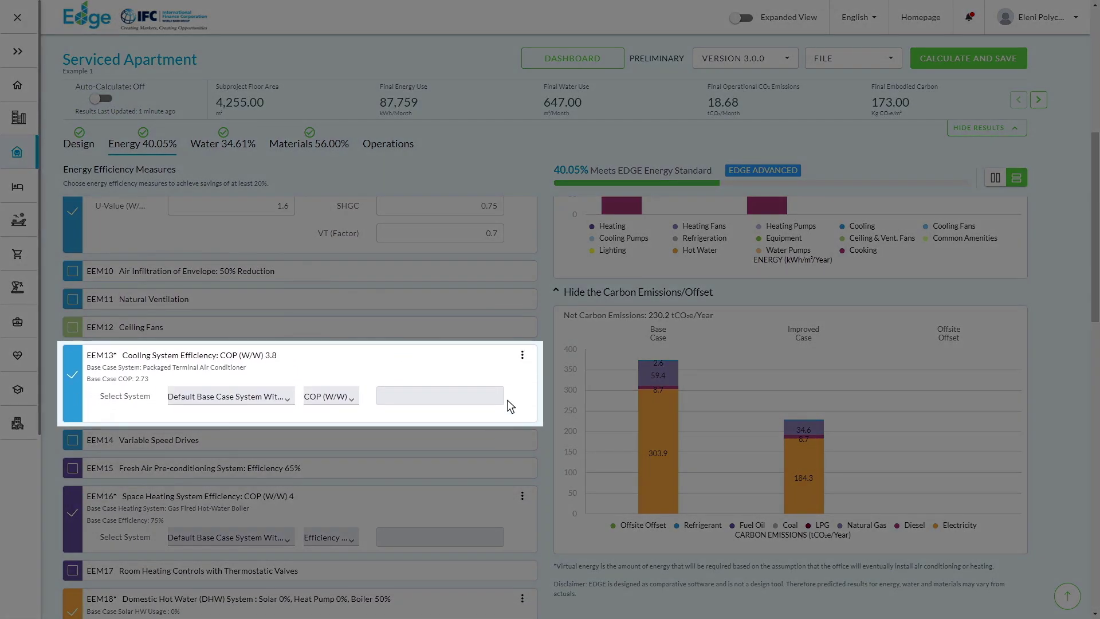
click(522, 355)
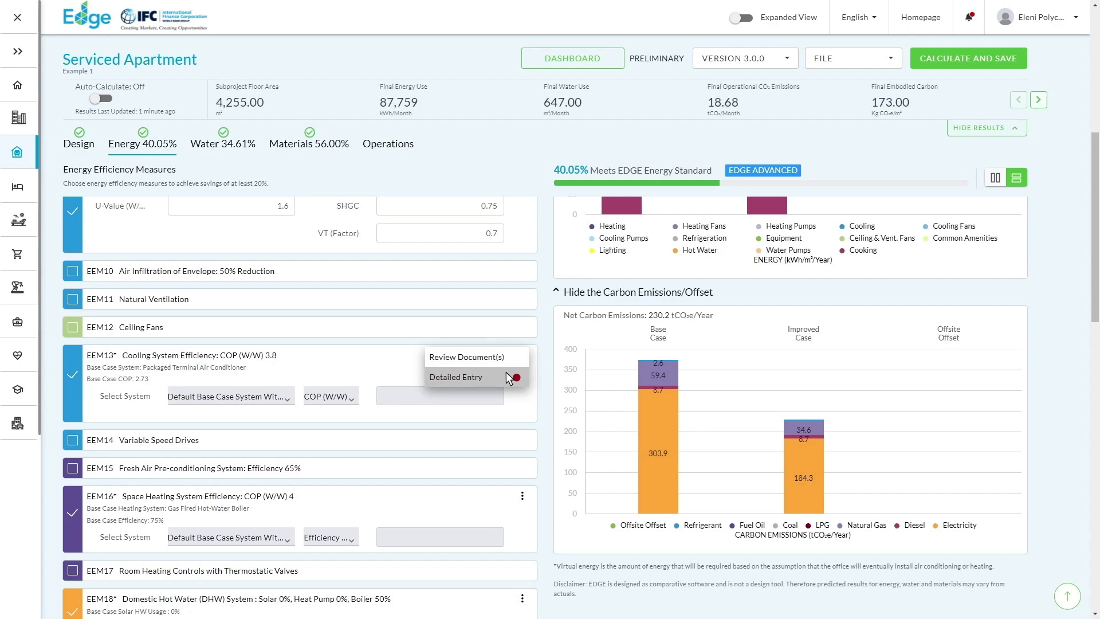
click(507, 377)
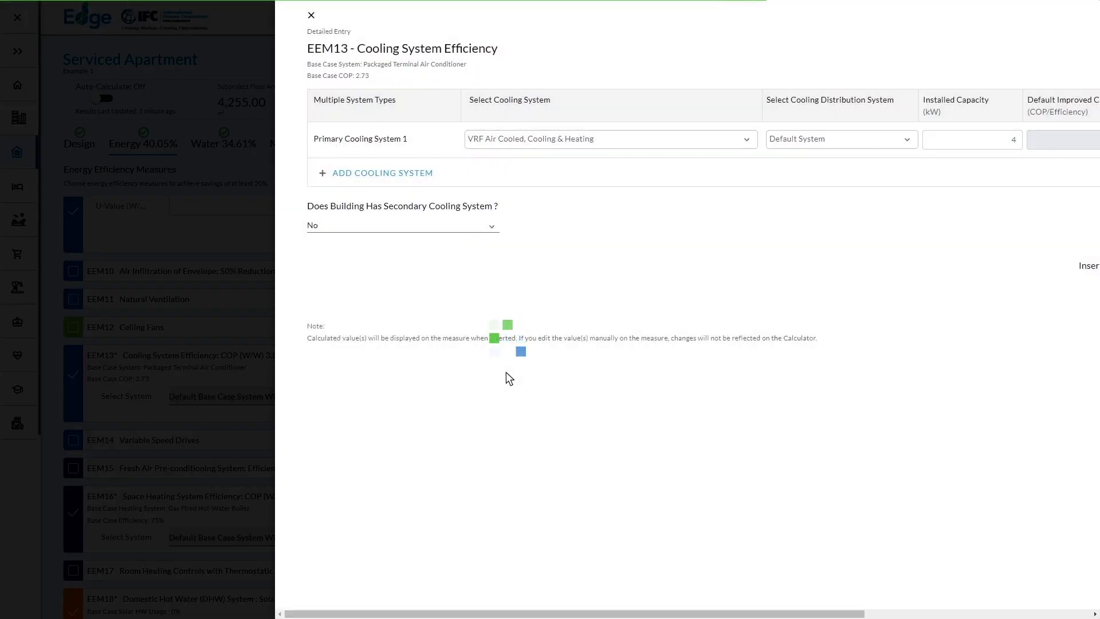
drag(538, 614, 500, 613)
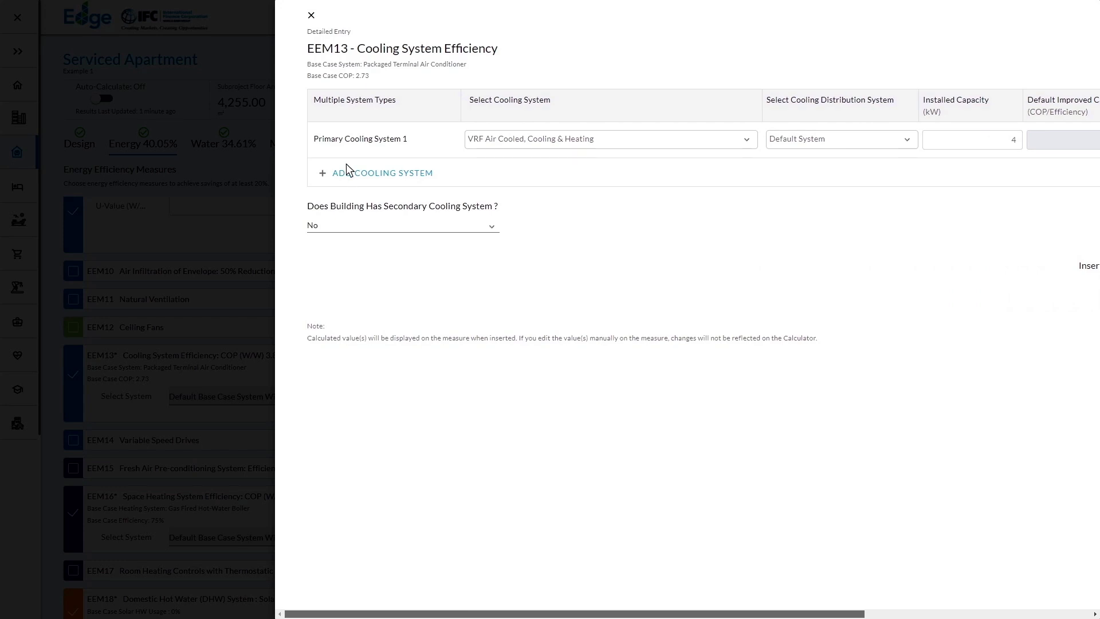
click(311, 15)
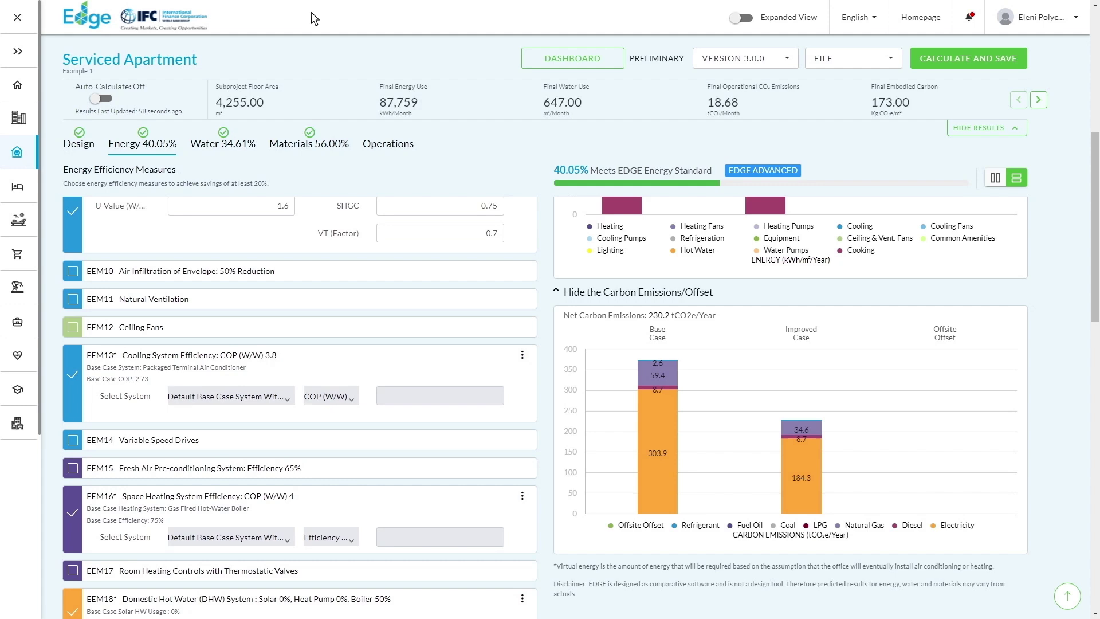
click(145, 273)
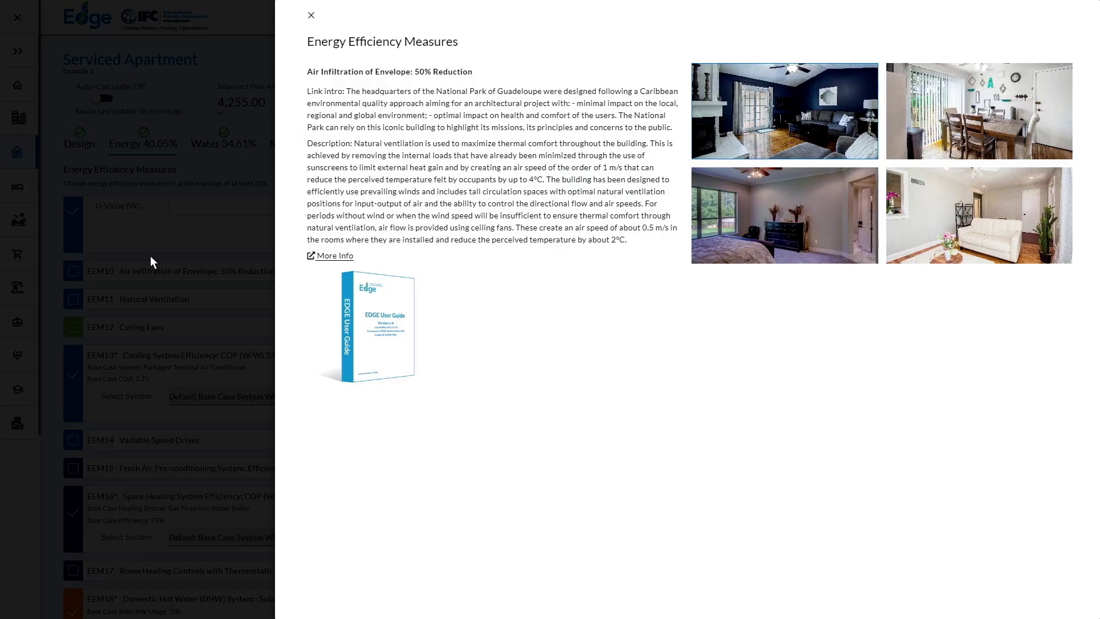
click(312, 18)
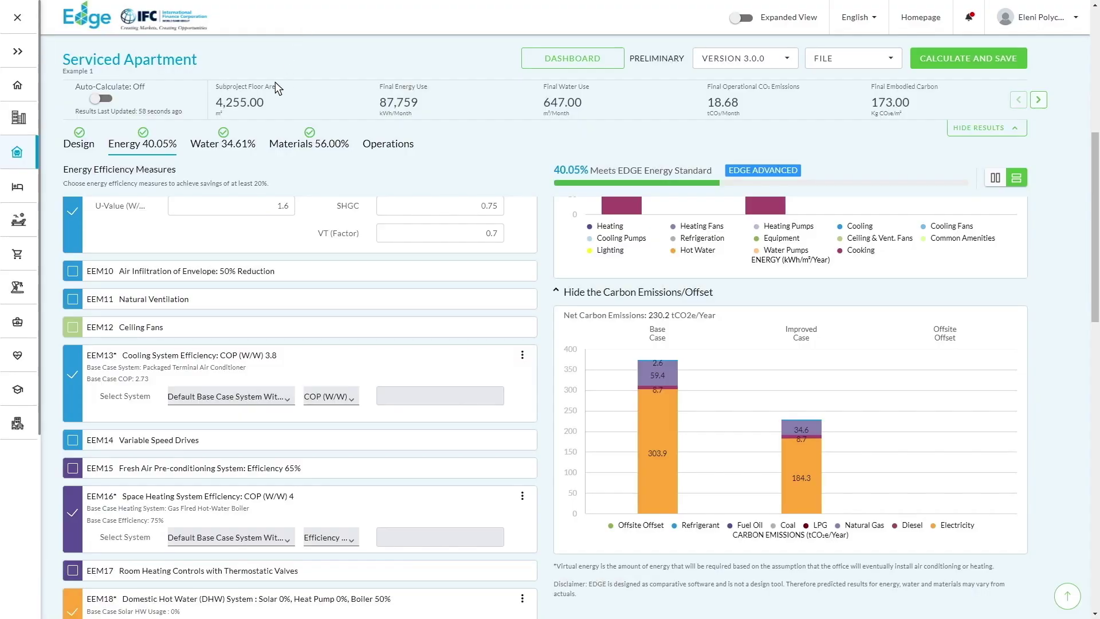
click(165, 297)
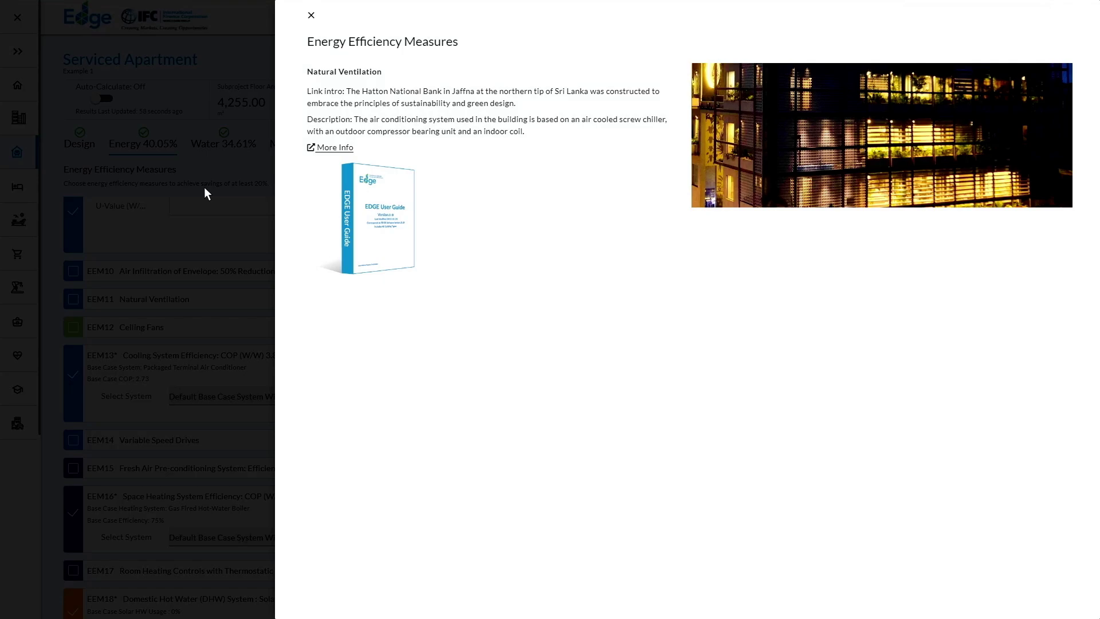
click(311, 15)
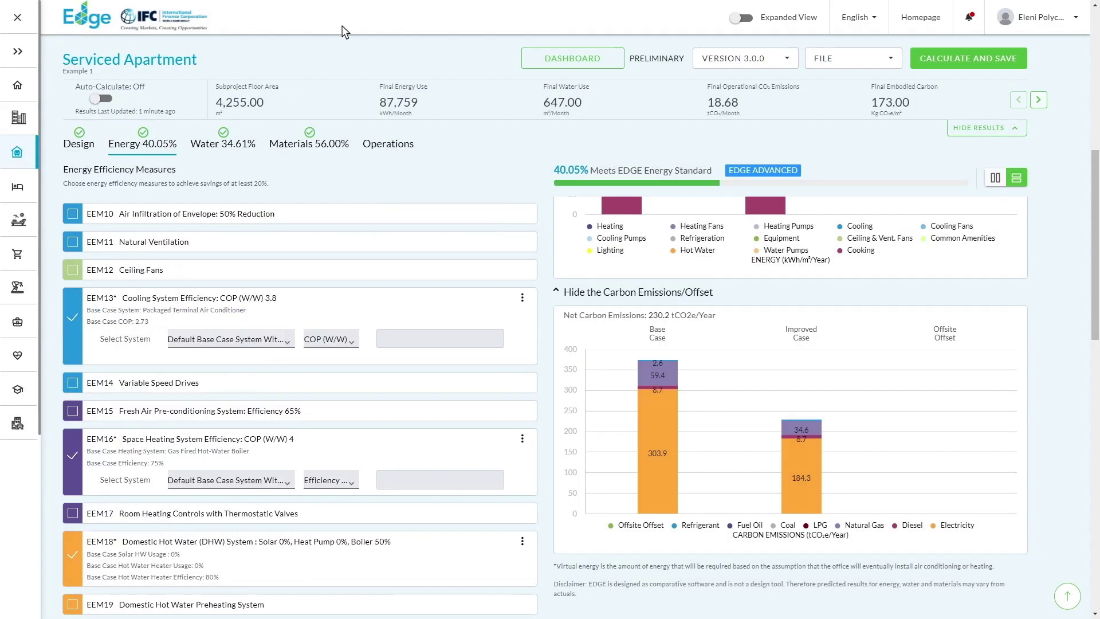
scroll(378, 63, down, 4)
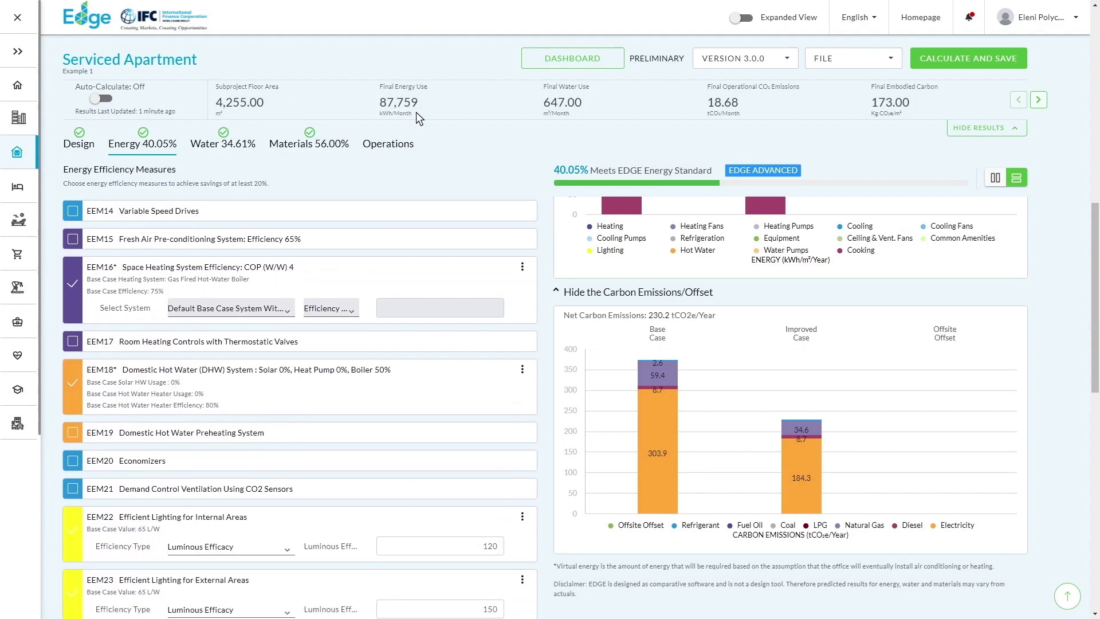
scroll(454, 168, down, 4)
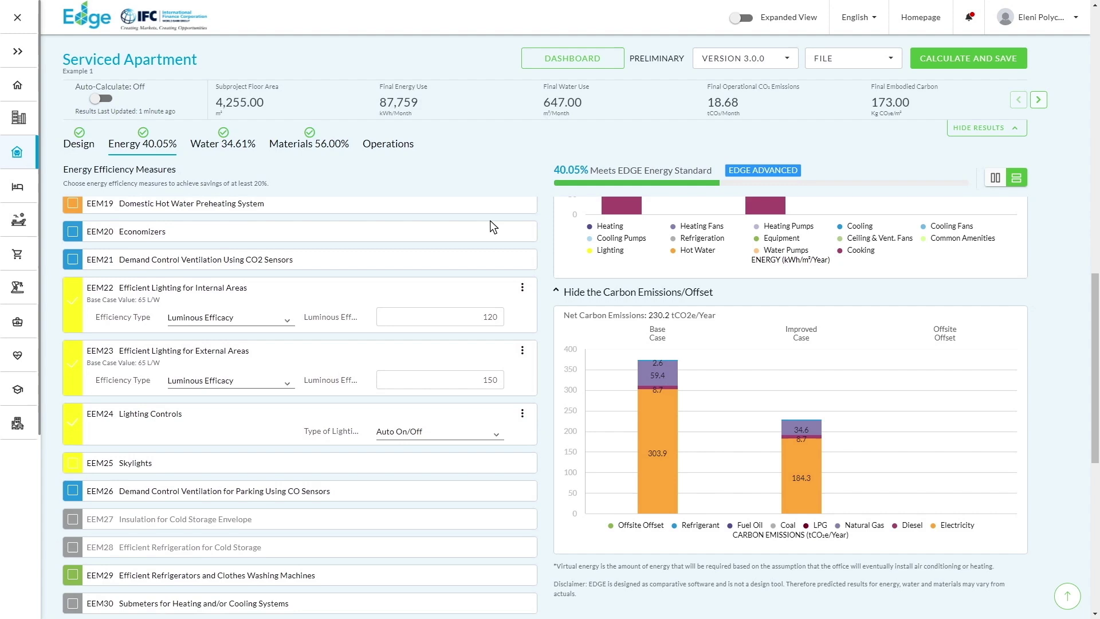
scroll(515, 255, down, 2)
scroll(535, 278, up, 4)
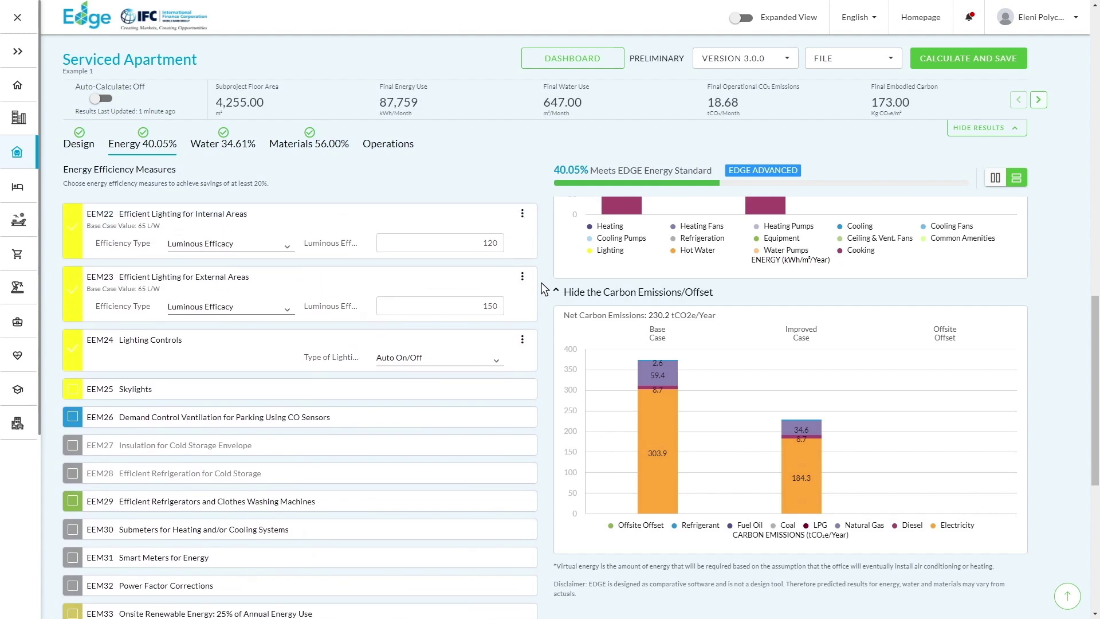
scroll(548, 292, up, 8)
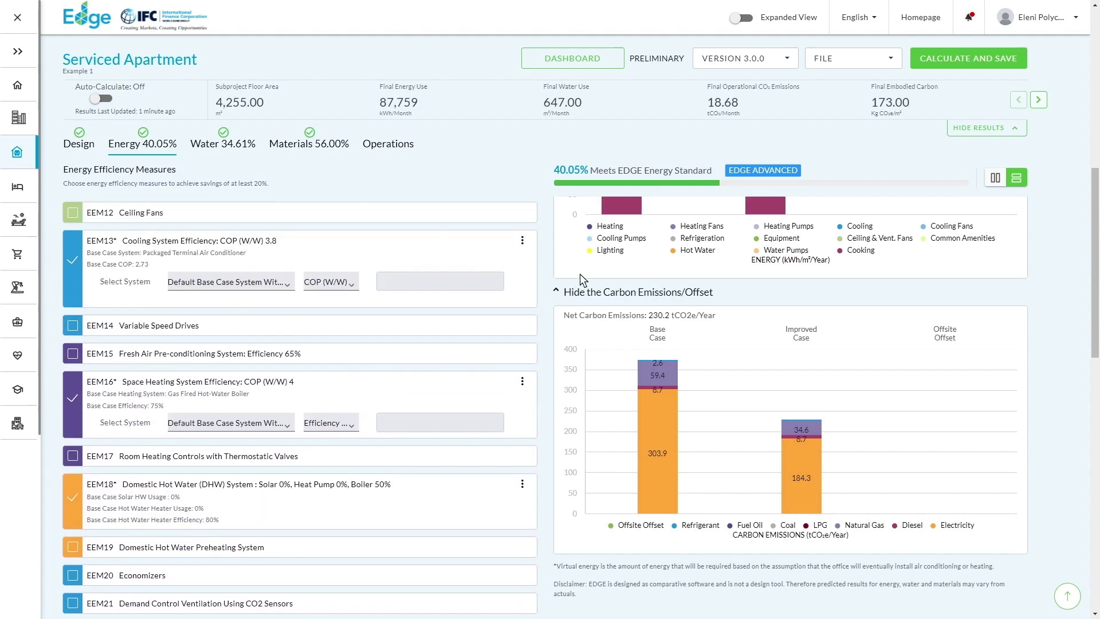
scroll(590, 257, up, 5)
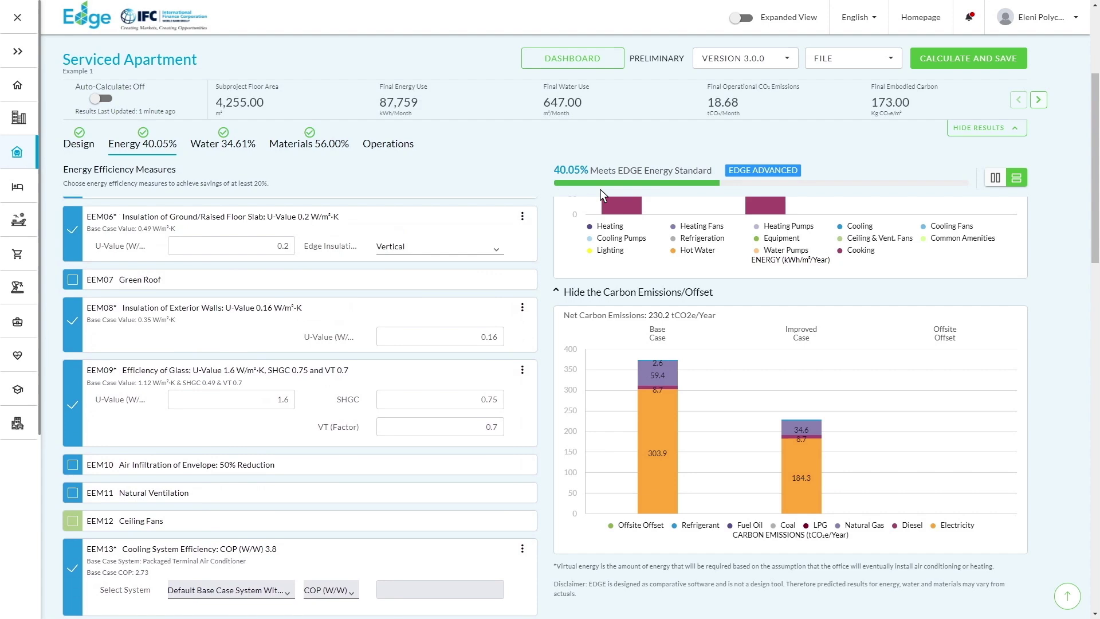
scroll(602, 184, up, 2)
scroll(603, 183, up, 1)
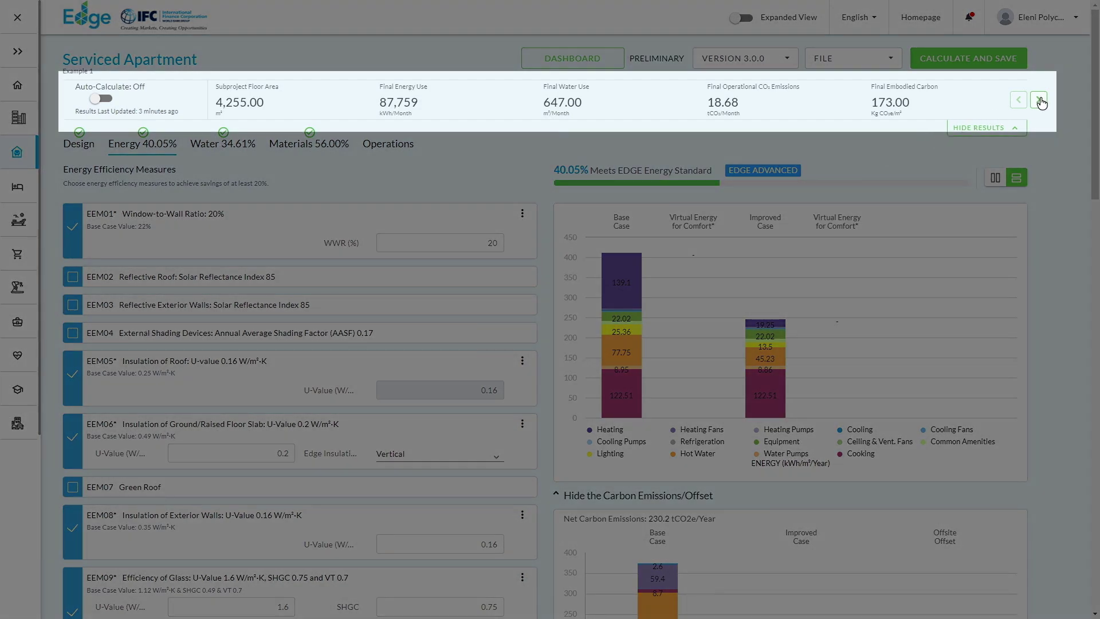
Page through the summary results, ending on construction and incremental cost figures
click(1039, 101)
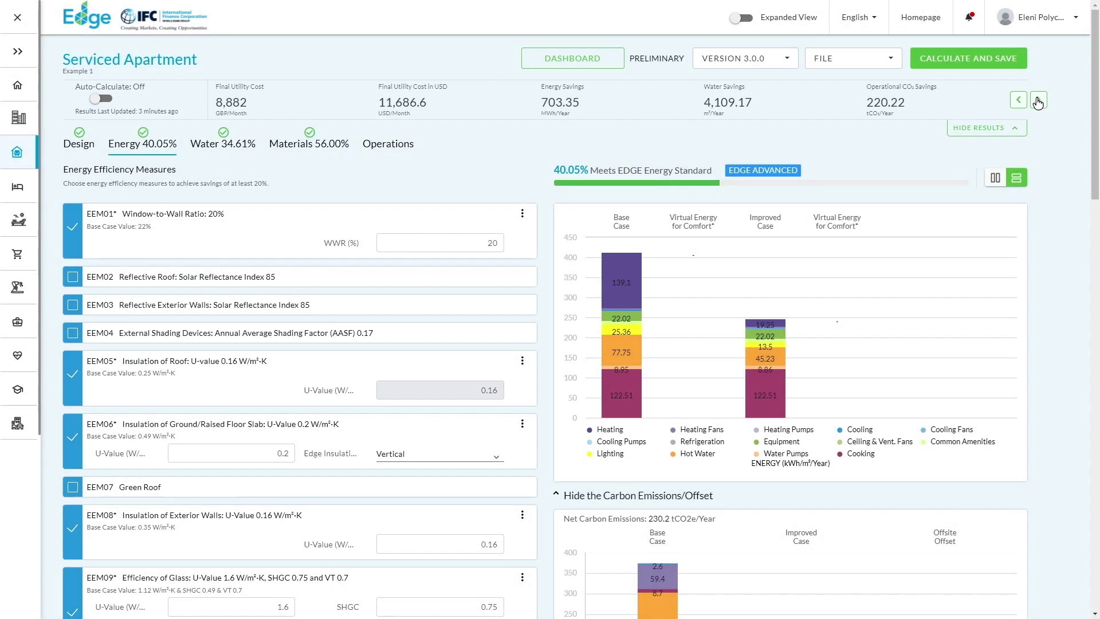
click(1038, 101)
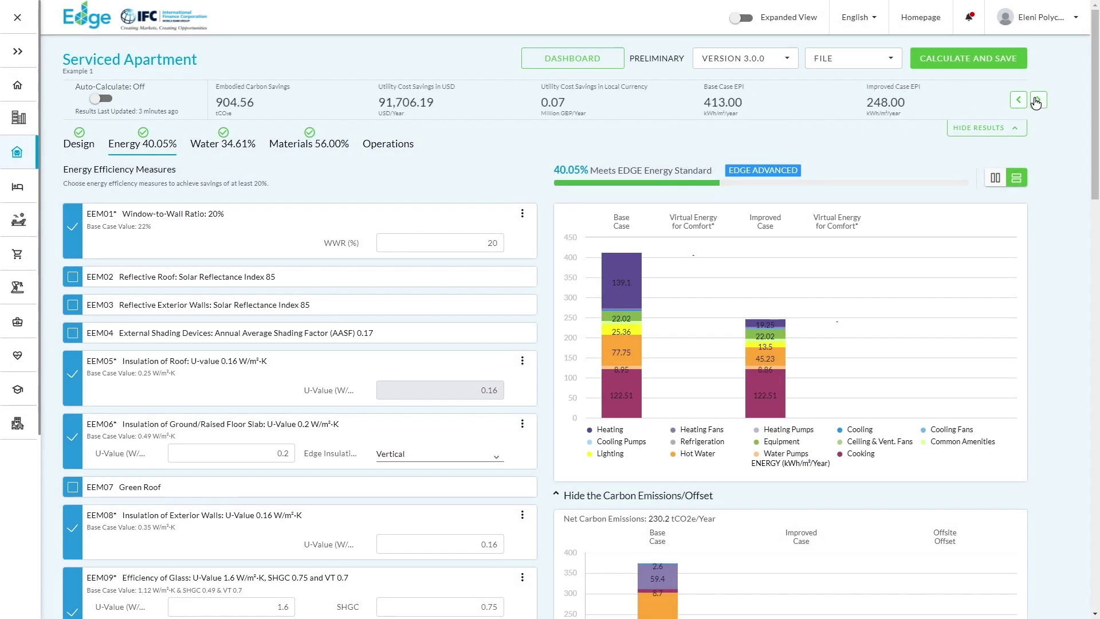
click(1037, 102)
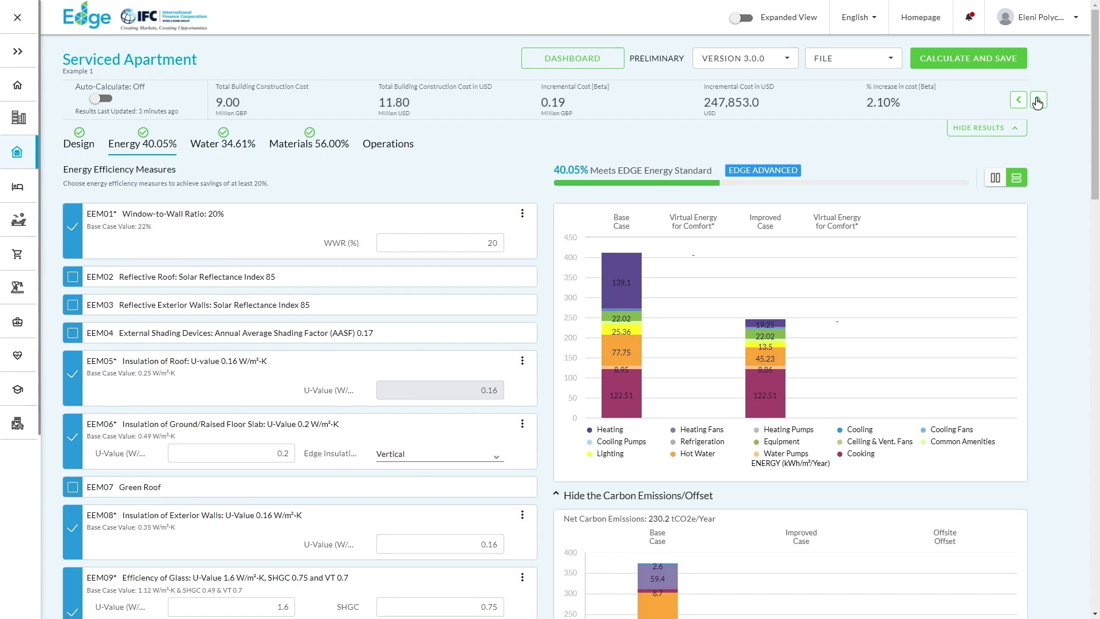
click(1038, 101)
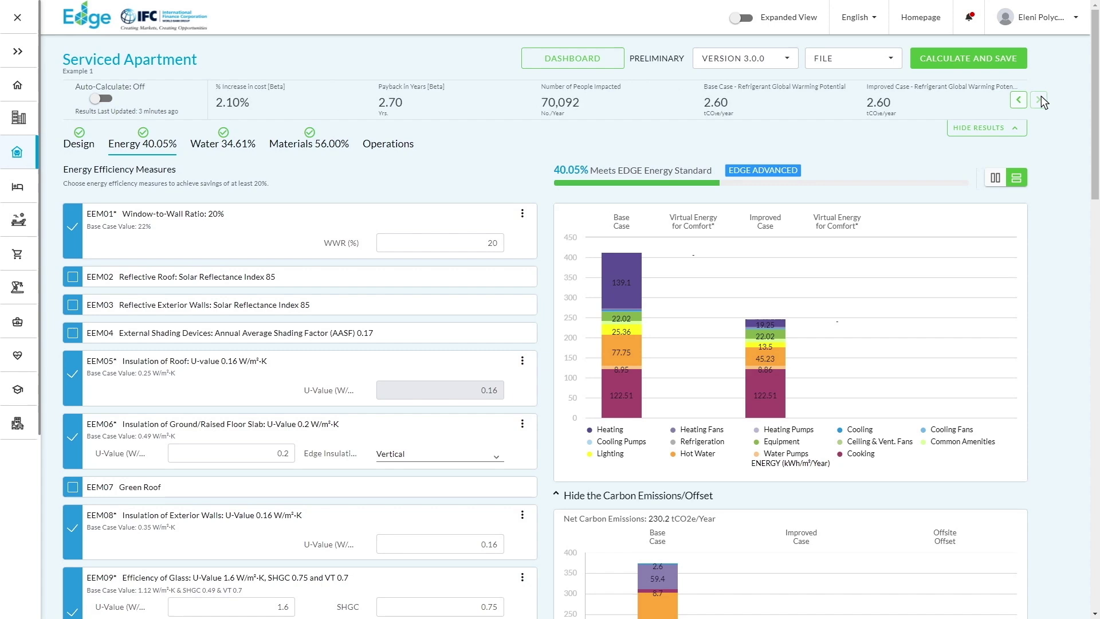
click(1016, 105)
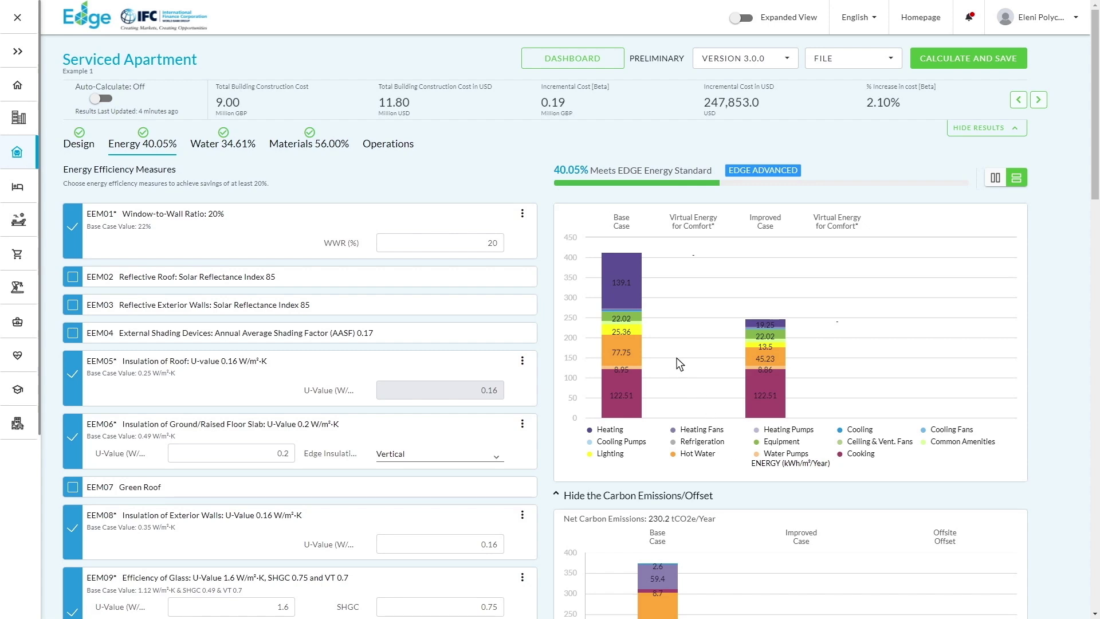
mouse_move(621, 266)
mouse_move(764, 331)
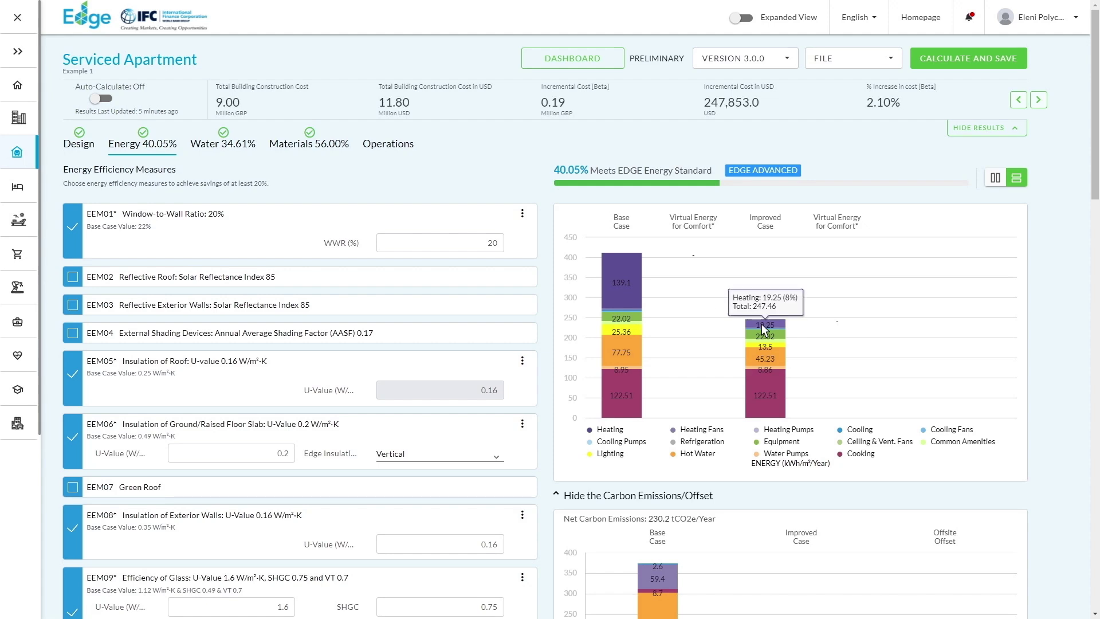
Review Example 1's water measures and chart bars confirming 34.61% water savings
click(224, 147)
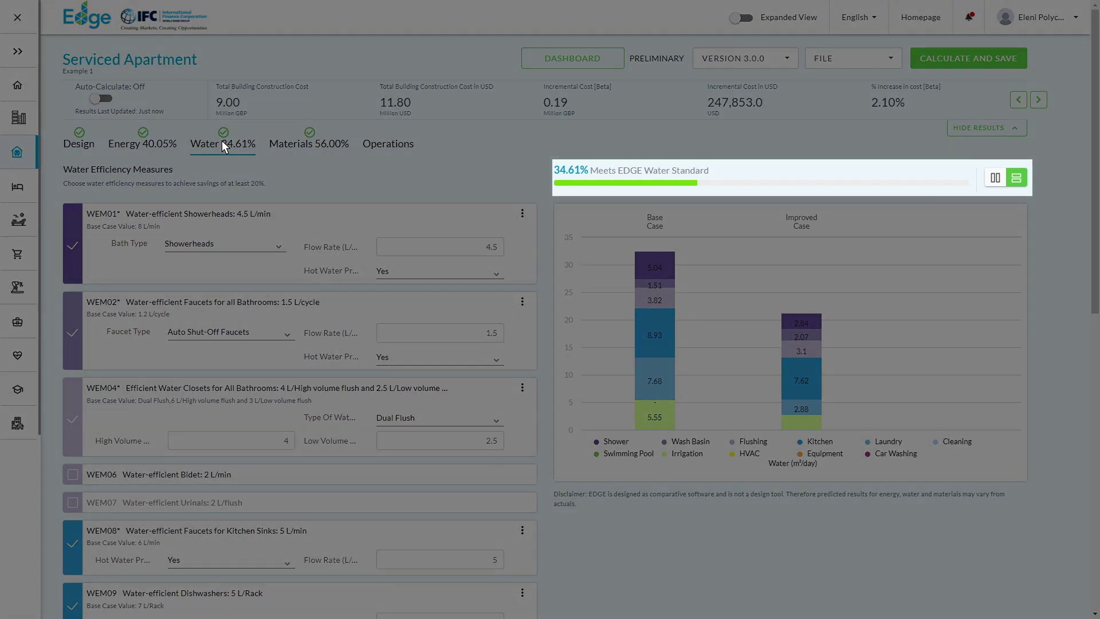
scroll(222, 140, down, 3)
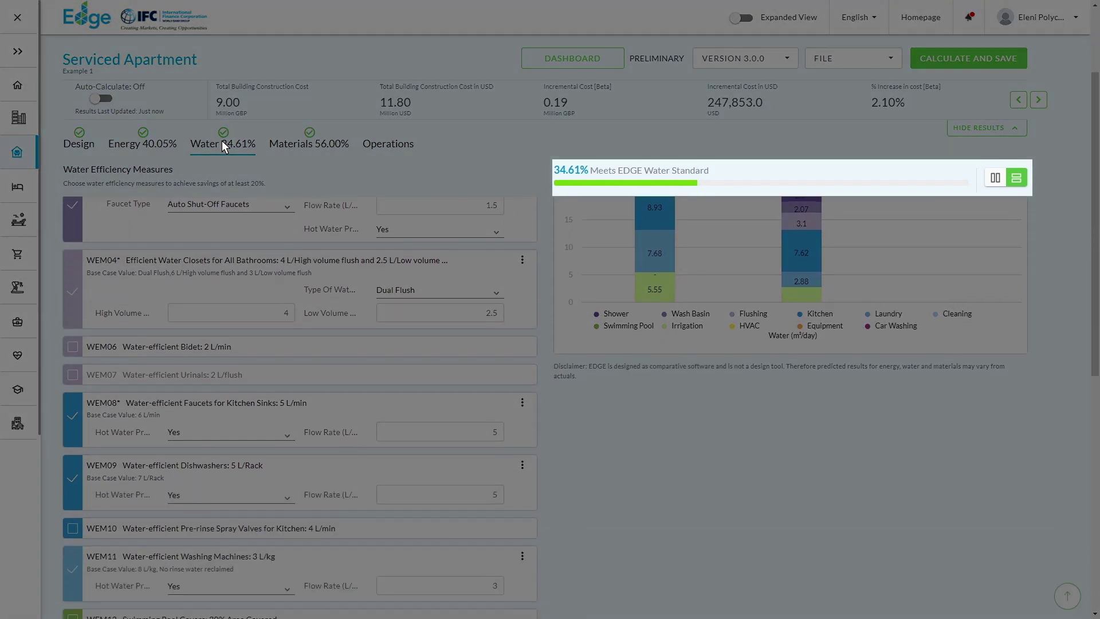
scroll(221, 139, down, 3)
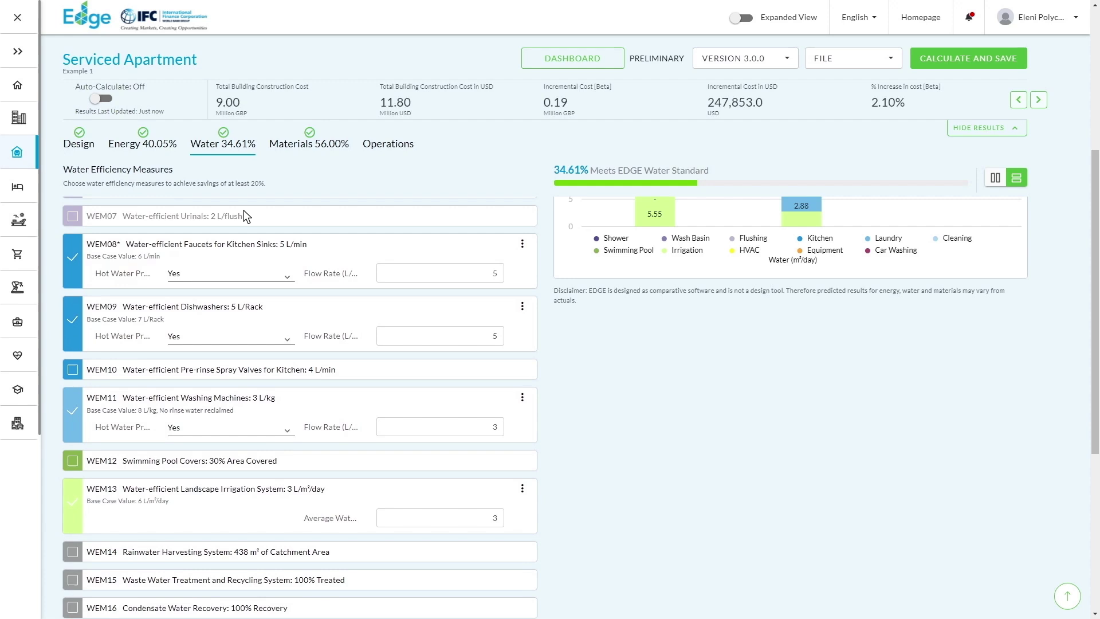
scroll(259, 260, down, 2)
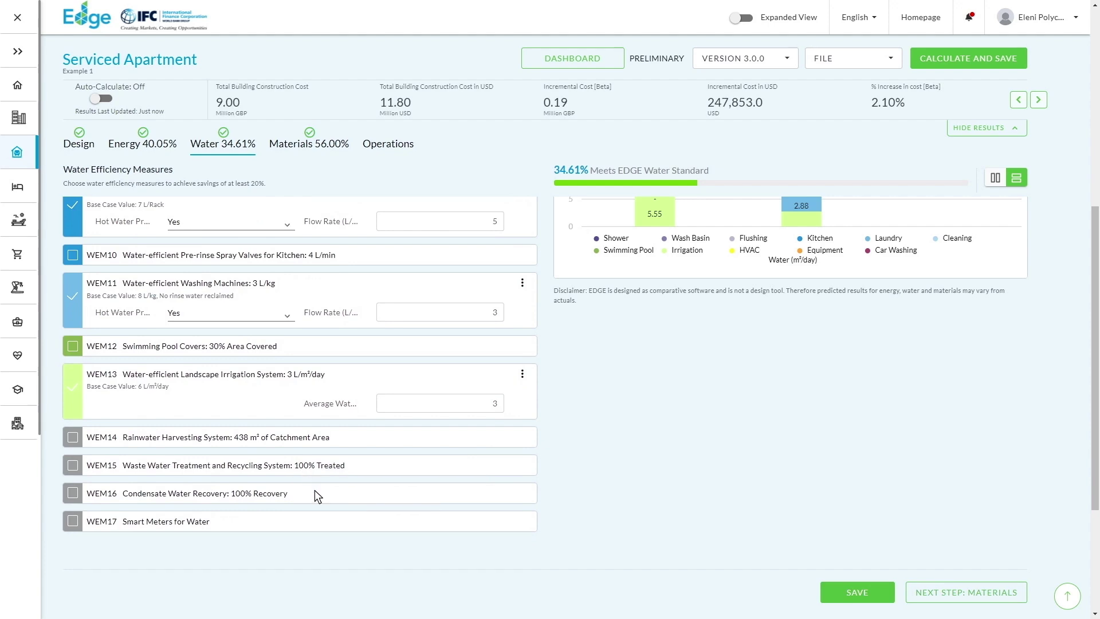
scroll(651, 462, up, 5)
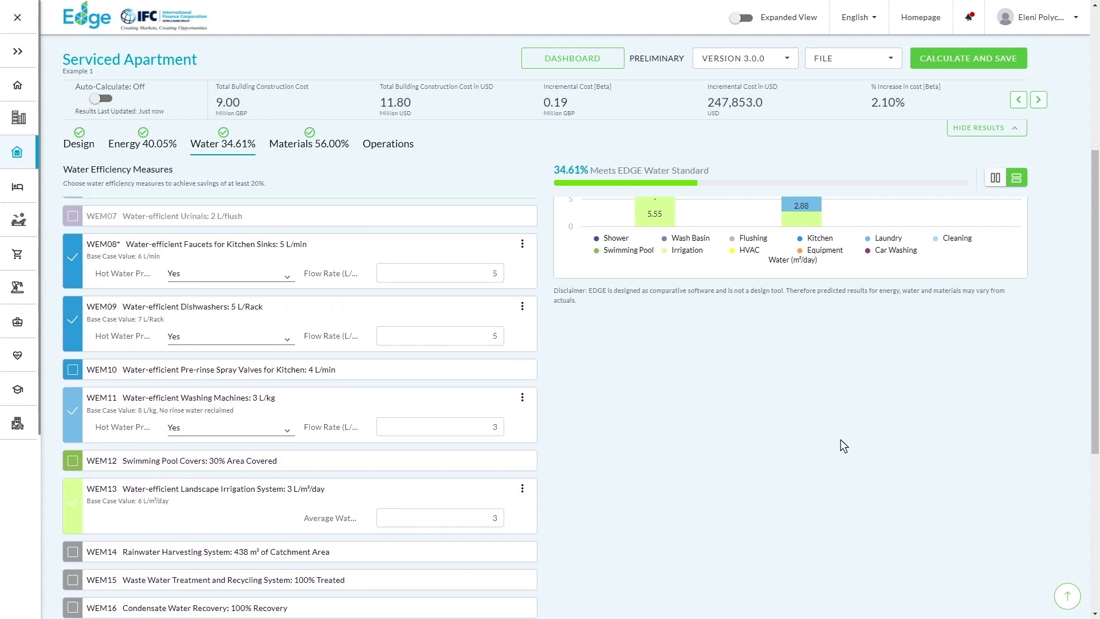
scroll(921, 437, up, 2)
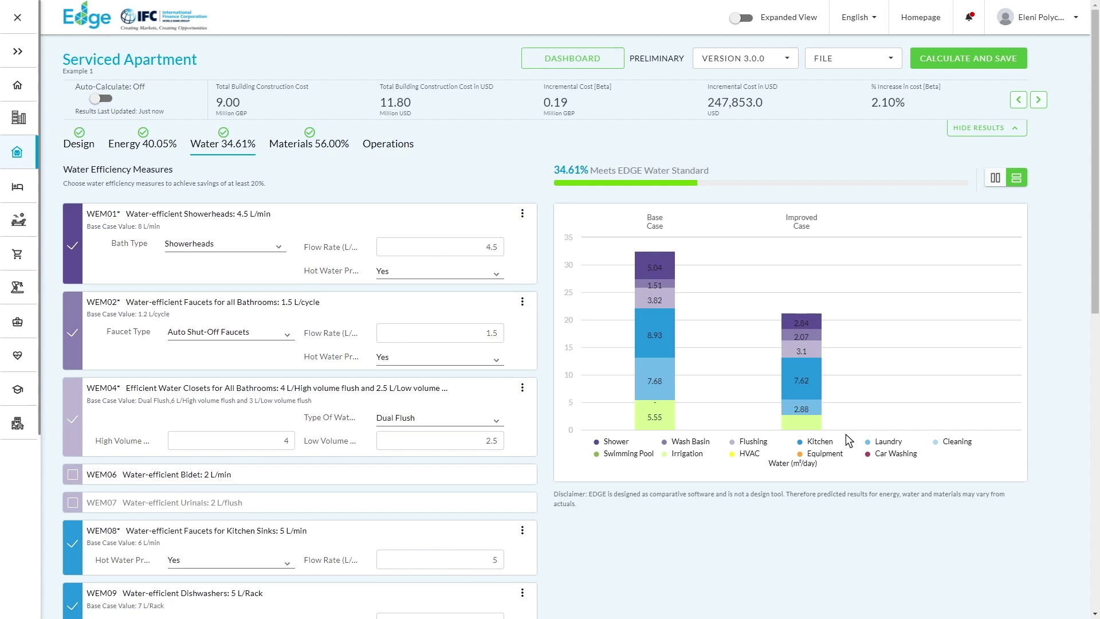
mouse_move(805, 432)
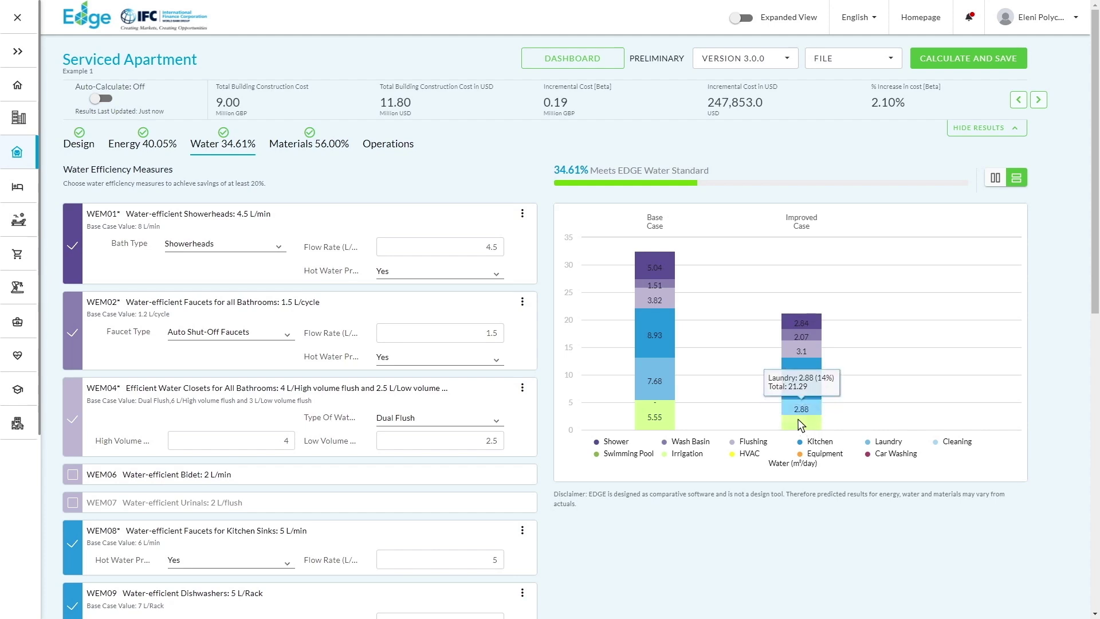
mouse_move(794, 406)
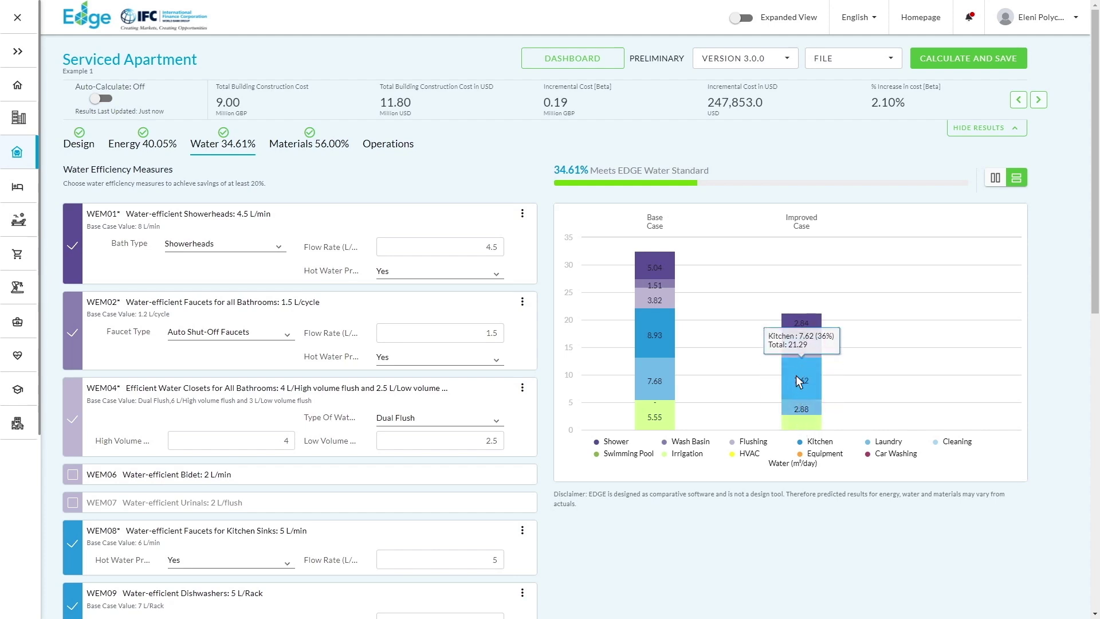
mouse_move(799, 349)
mouse_move(802, 328)
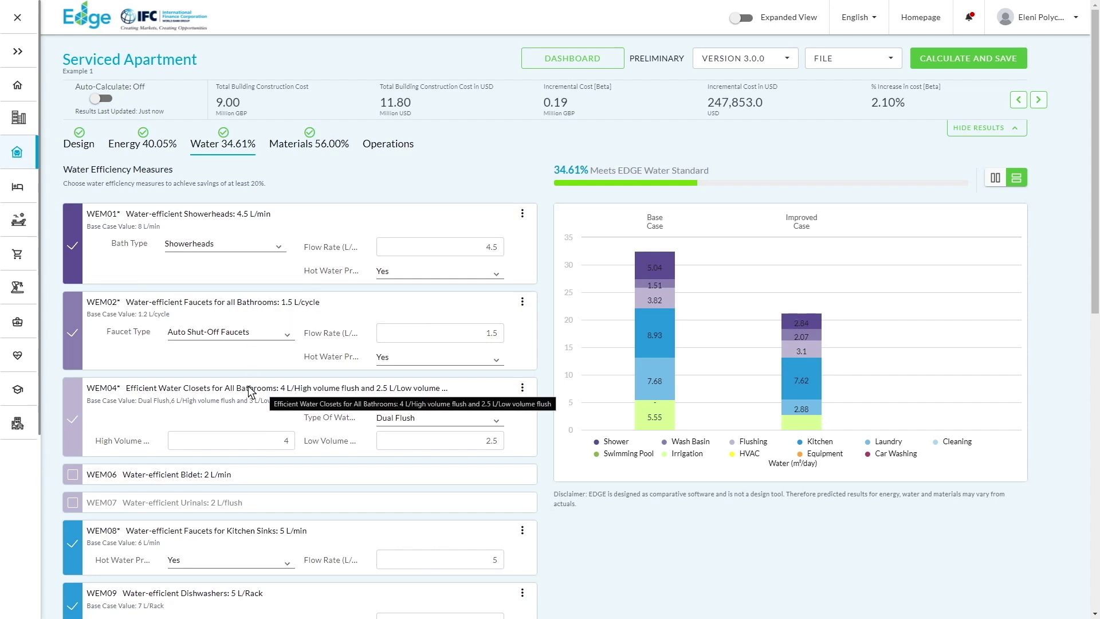
scroll(243, 383, down, 3)
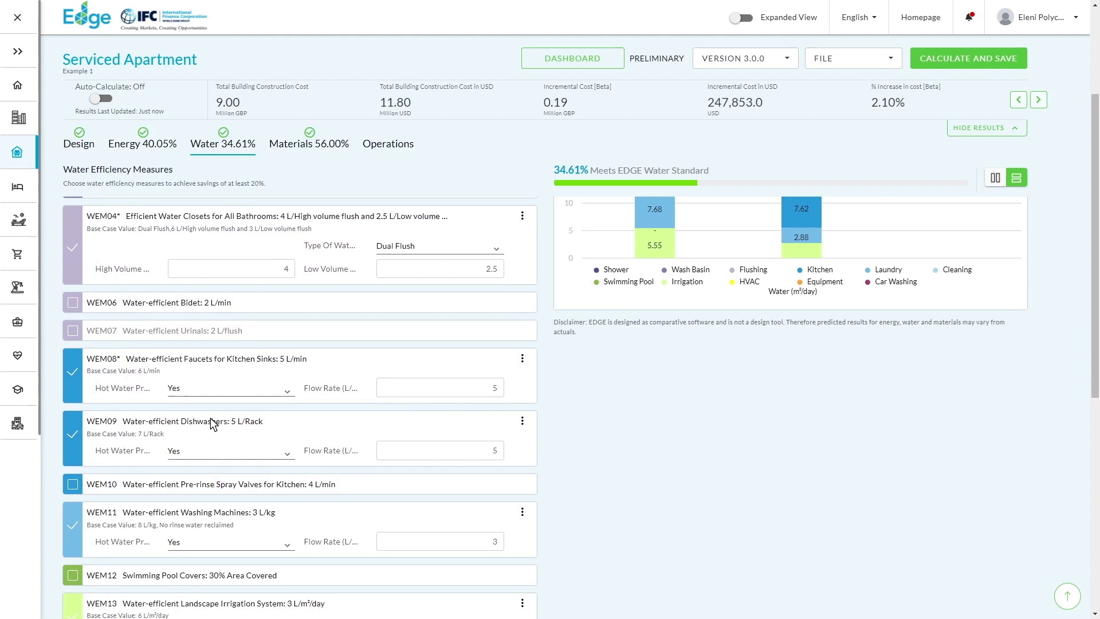
scroll(255, 300, up, 3)
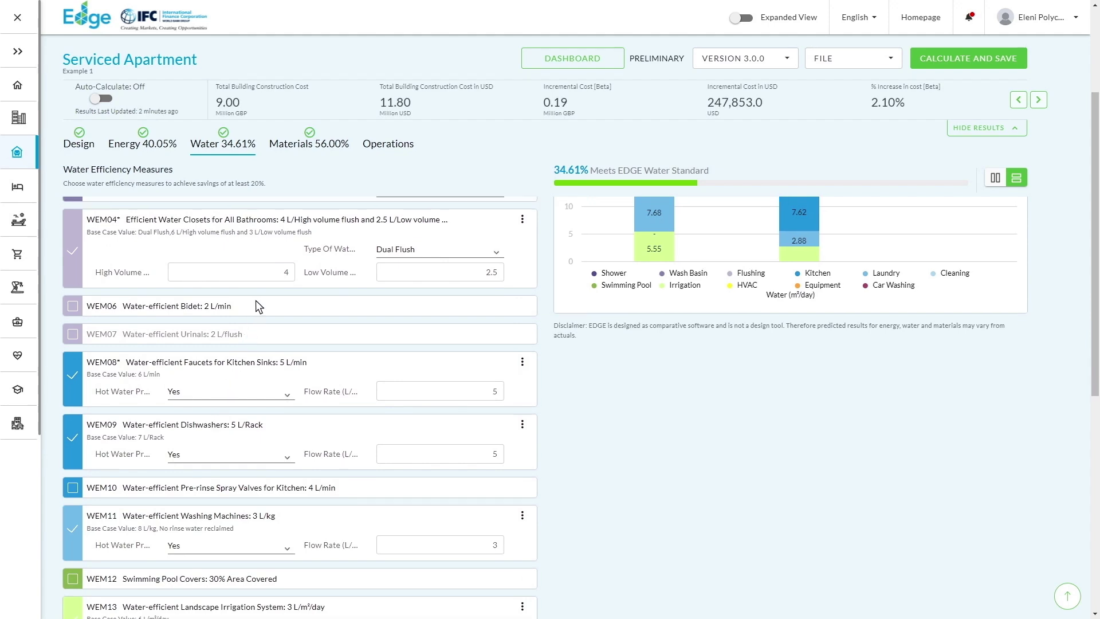
On Example 1's Materials page, keep the conventional reinforced slab for the bottom floor
click(321, 142)
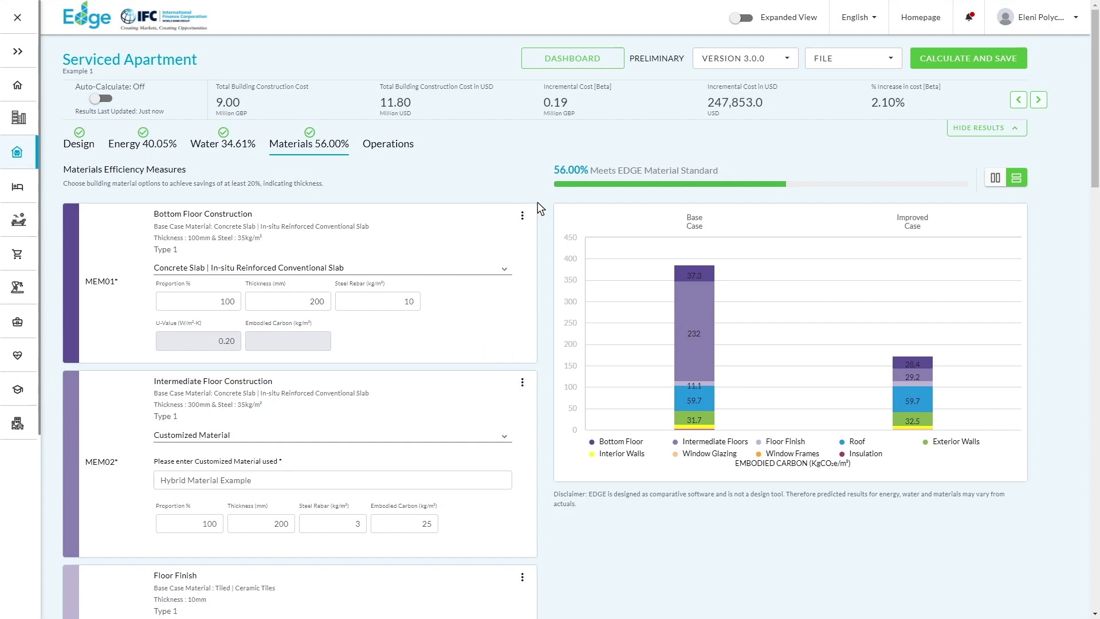
click(458, 267)
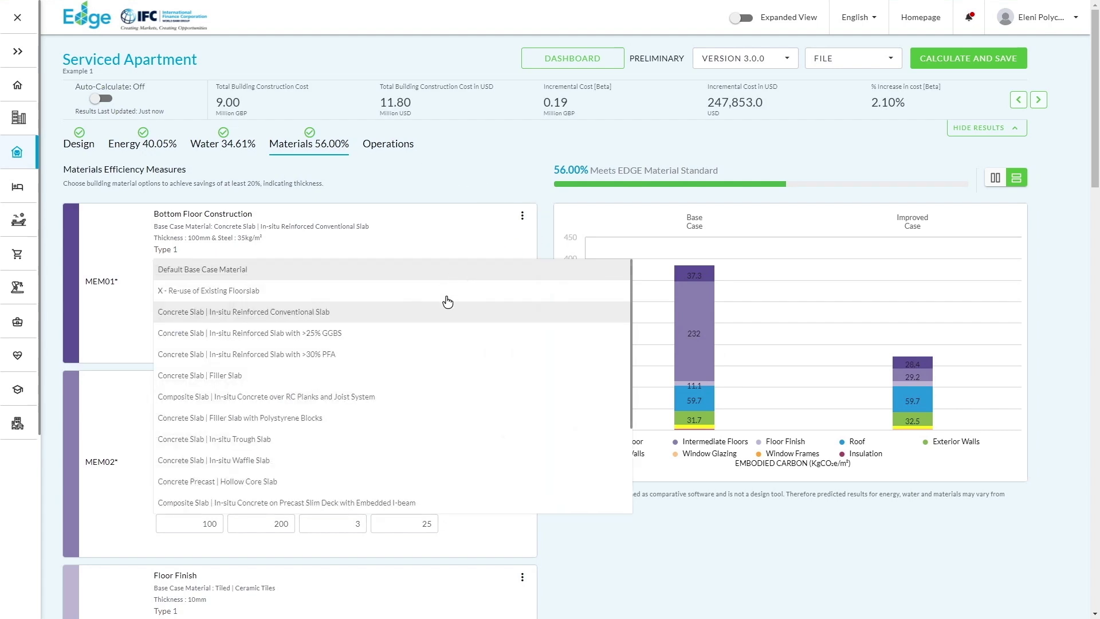
click(363, 521)
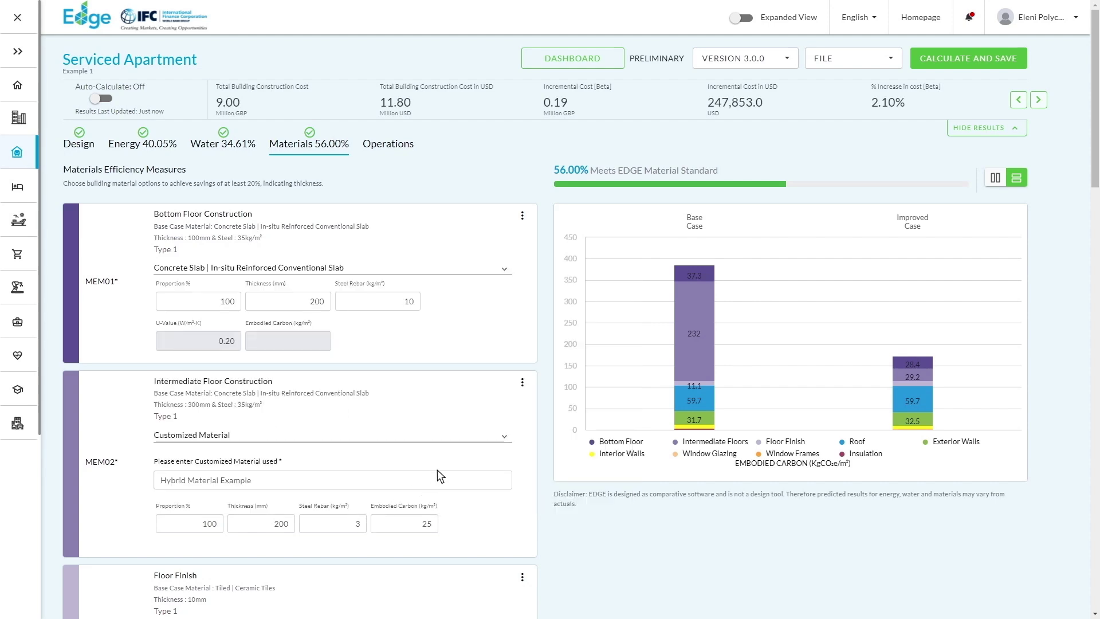
Choose Customized Material for the intermediate floor (MEM02 Type 1)
mouse_move(688, 299)
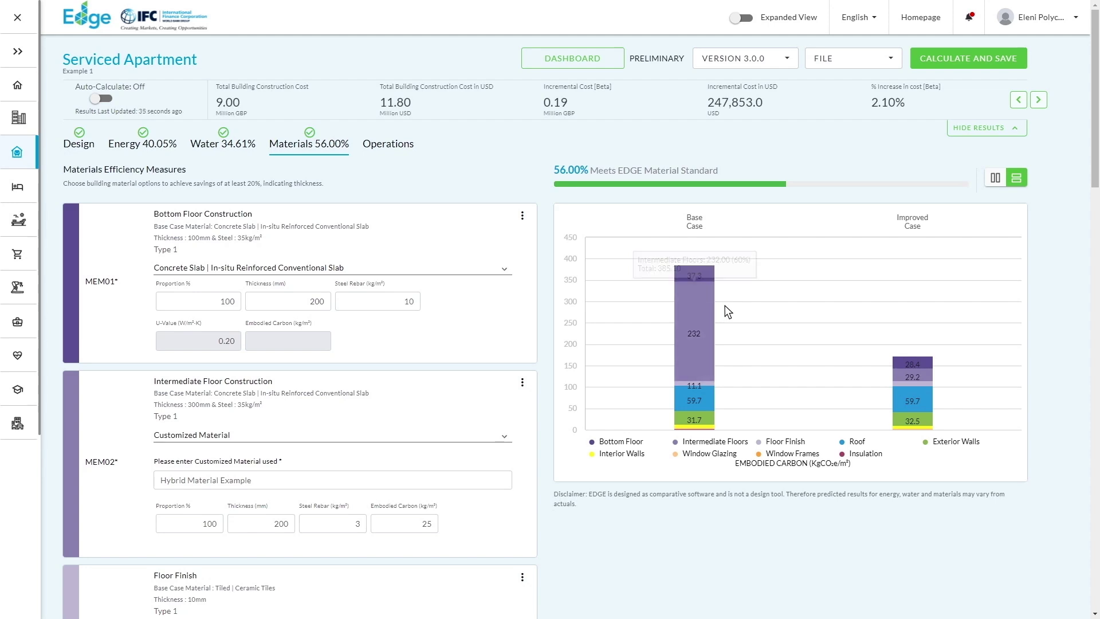
mouse_move(912, 379)
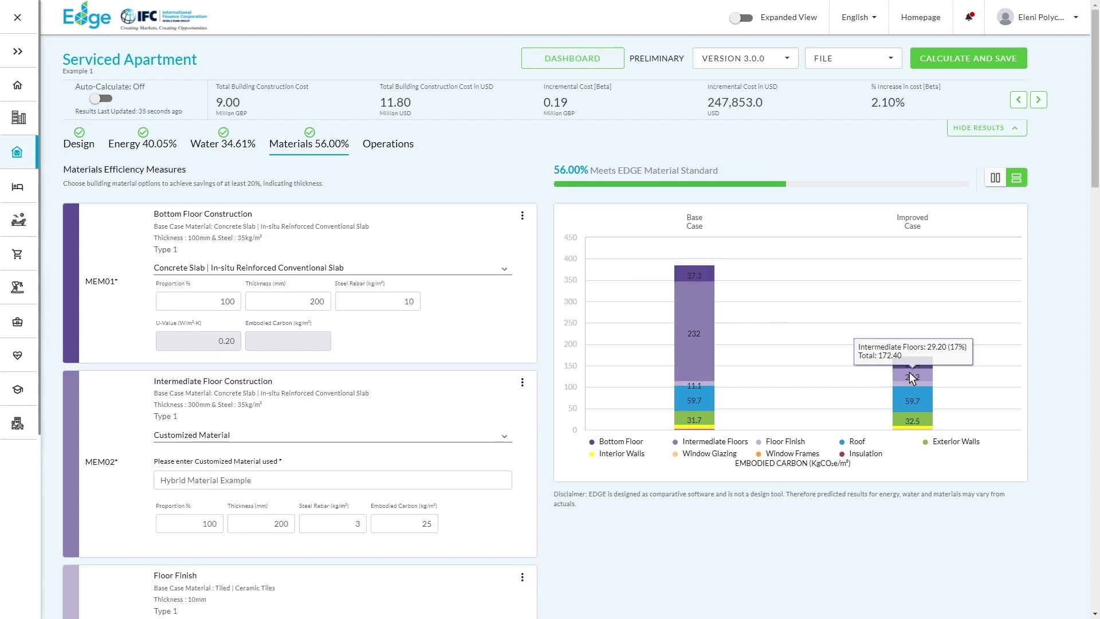
scroll(760, 315, down, 1)
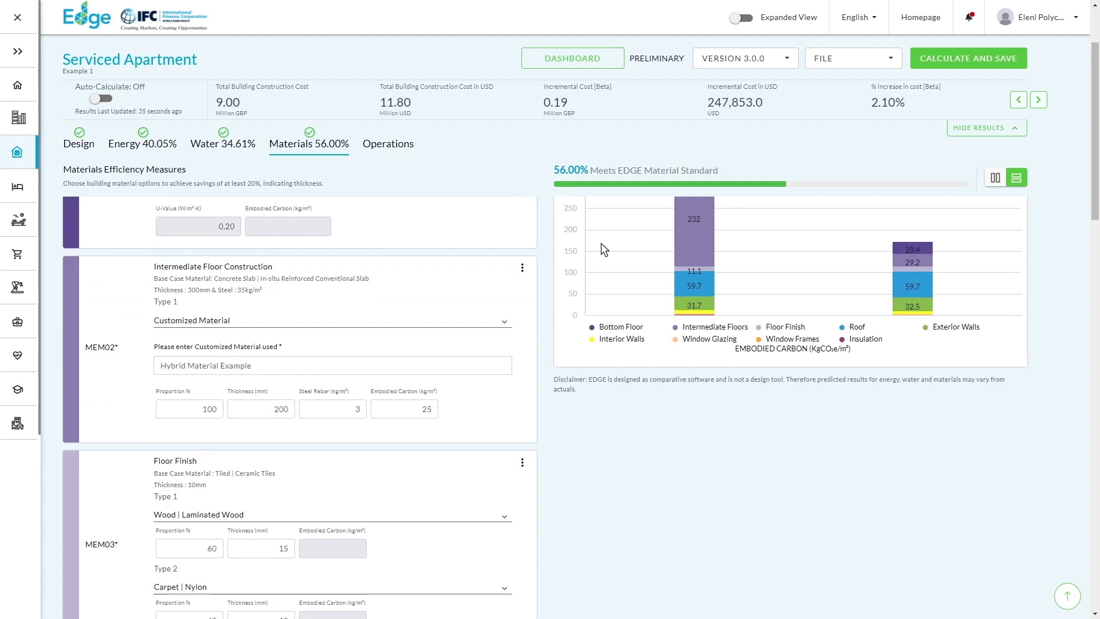
scroll(600, 243, down, 1)
click(517, 208)
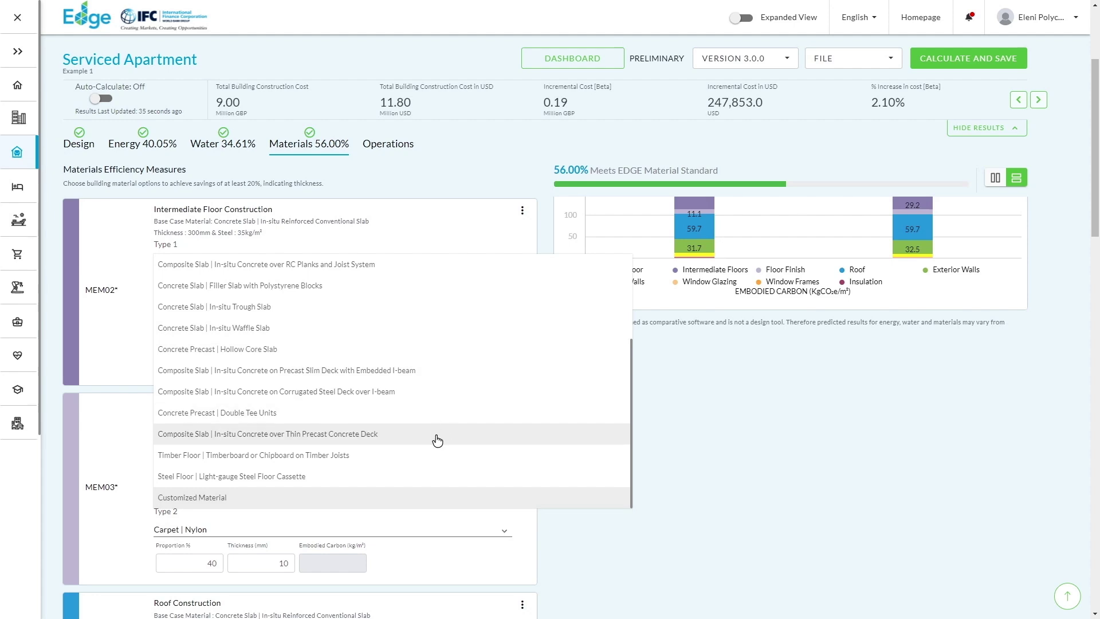
click(445, 497)
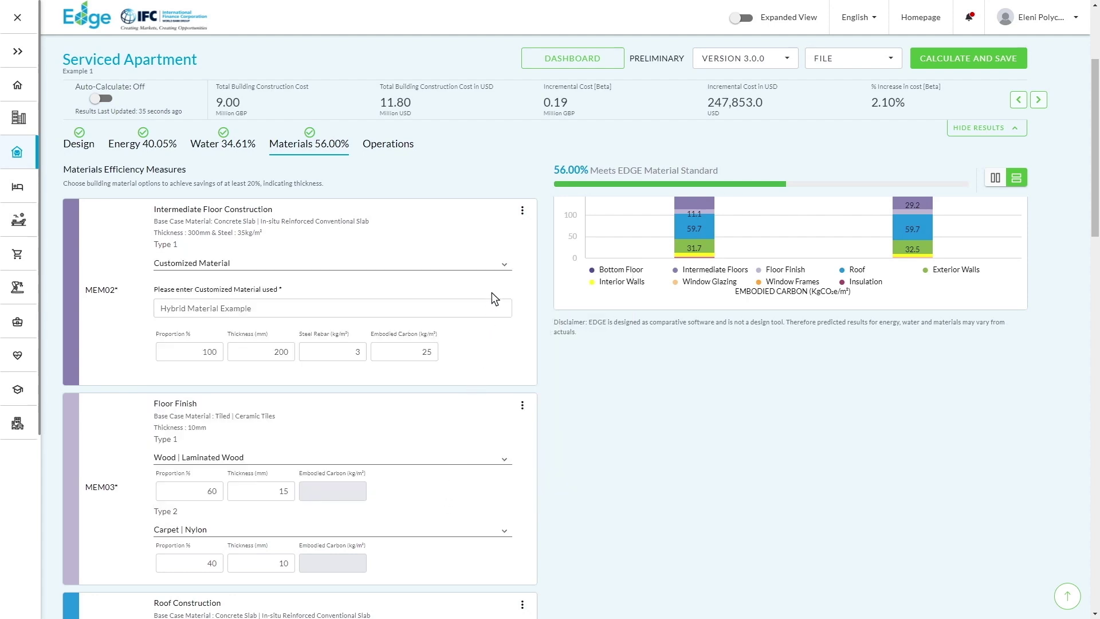
click(512, 208)
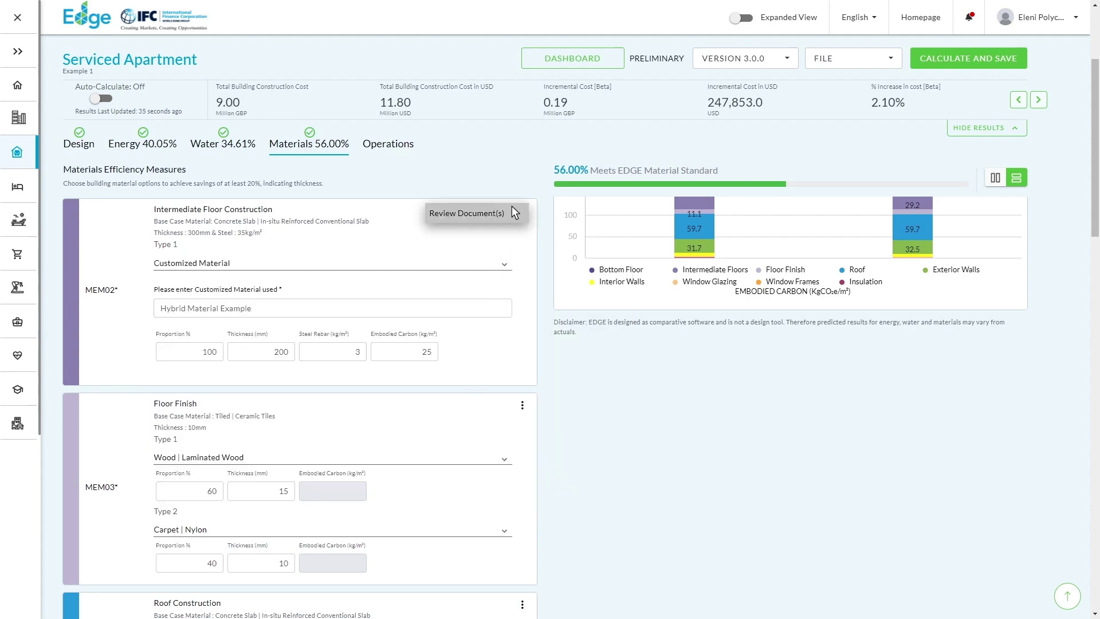
click(511, 209)
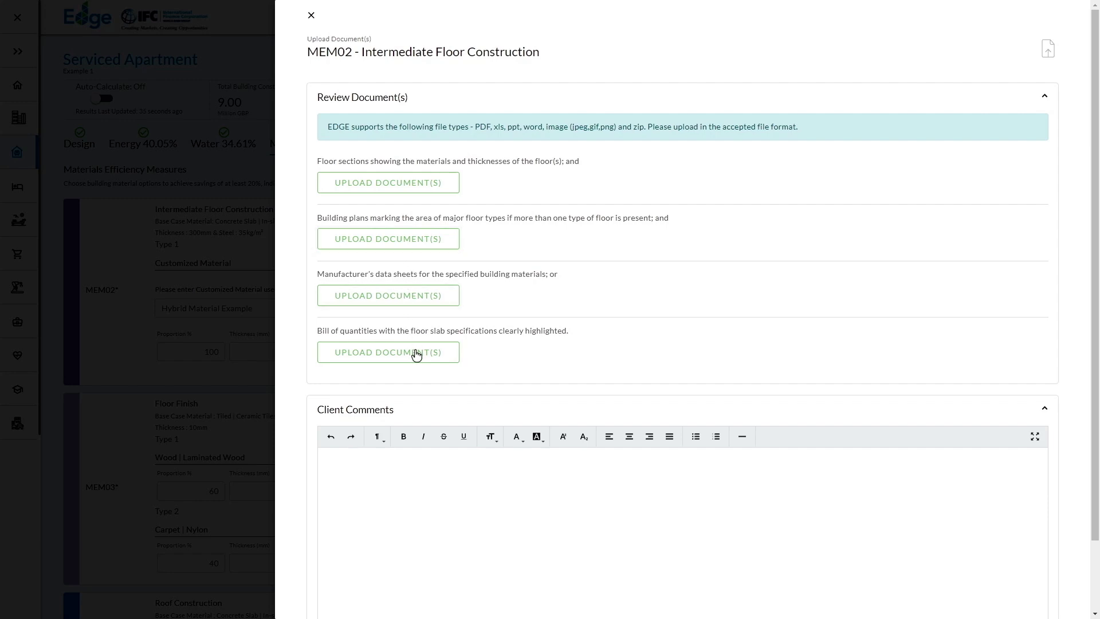
click(311, 16)
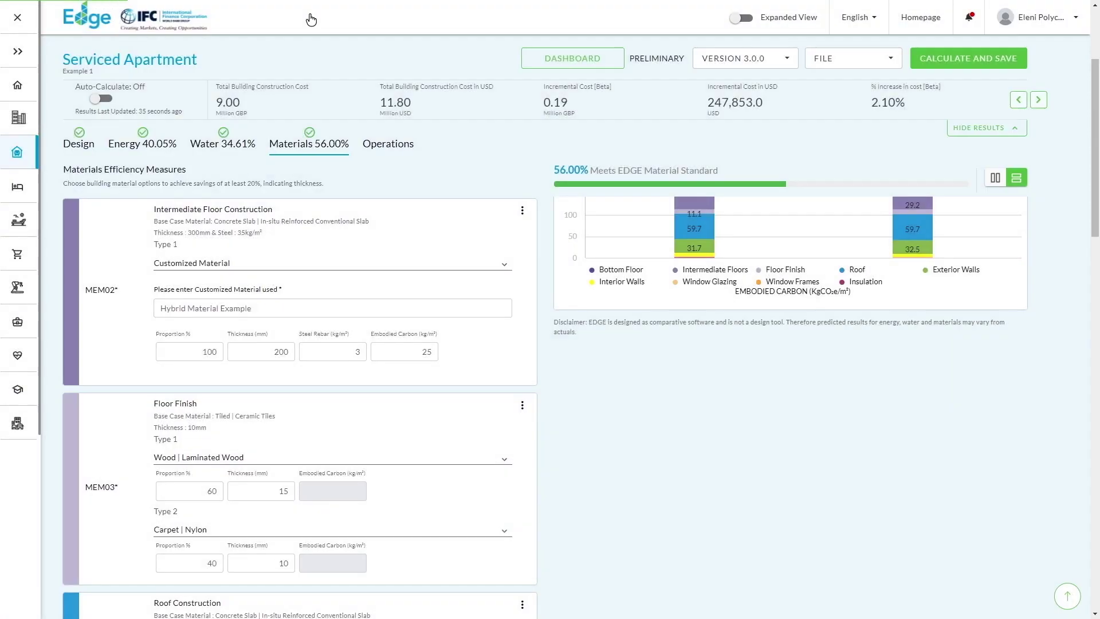
scroll(328, 14, up, 3)
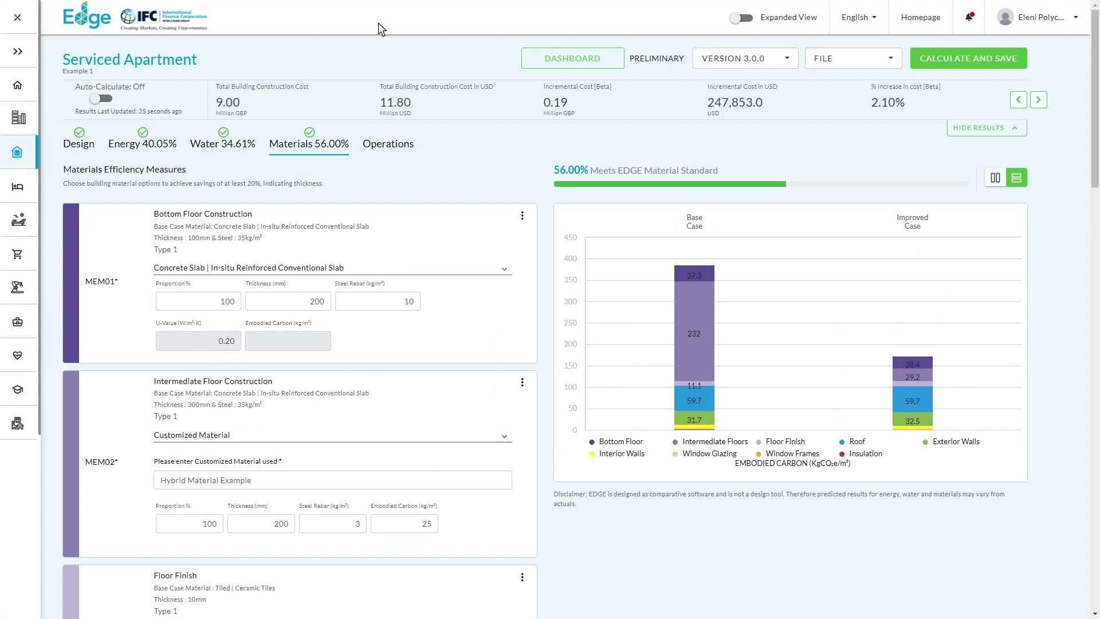
Open the Example 2 subproject from the dashboard and show its Energy measures at 31.60% savings
click(575, 55)
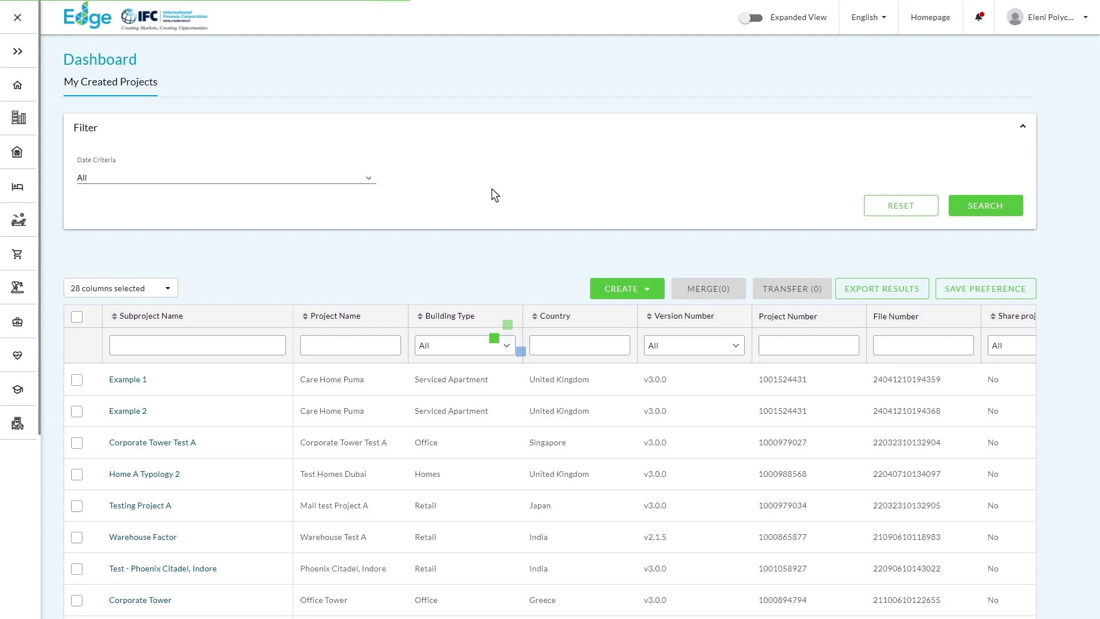
click(127, 411)
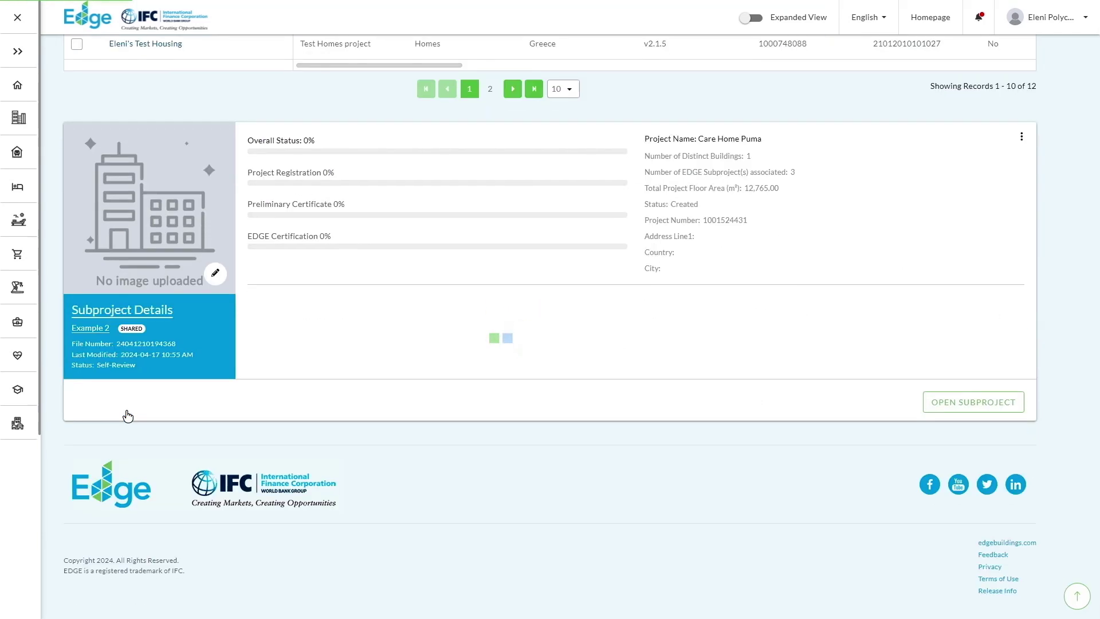
click(953, 401)
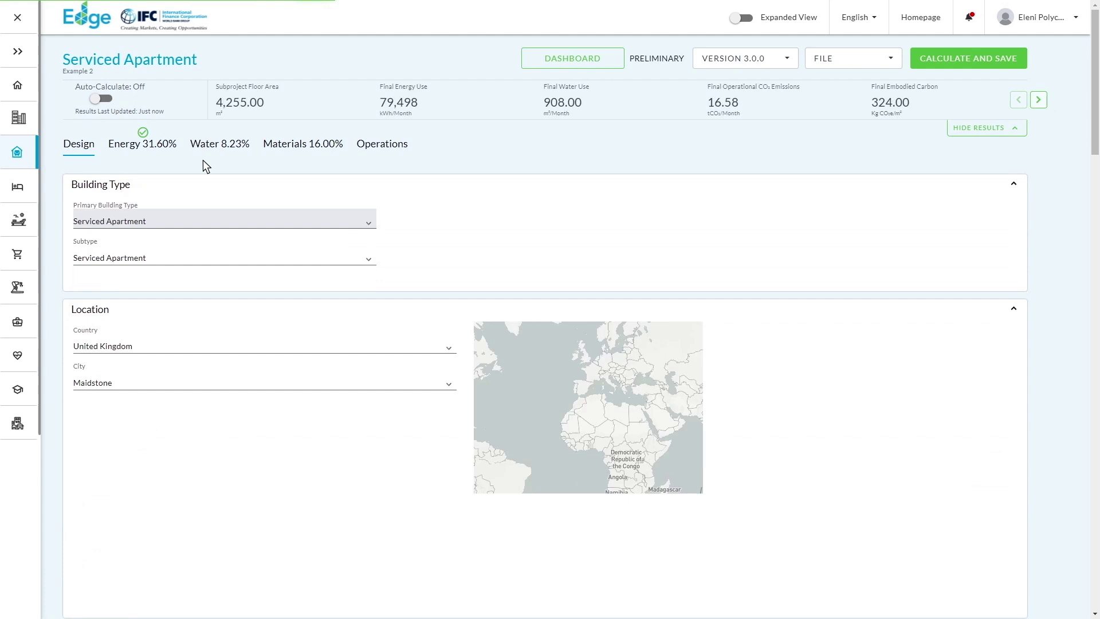
click(140, 144)
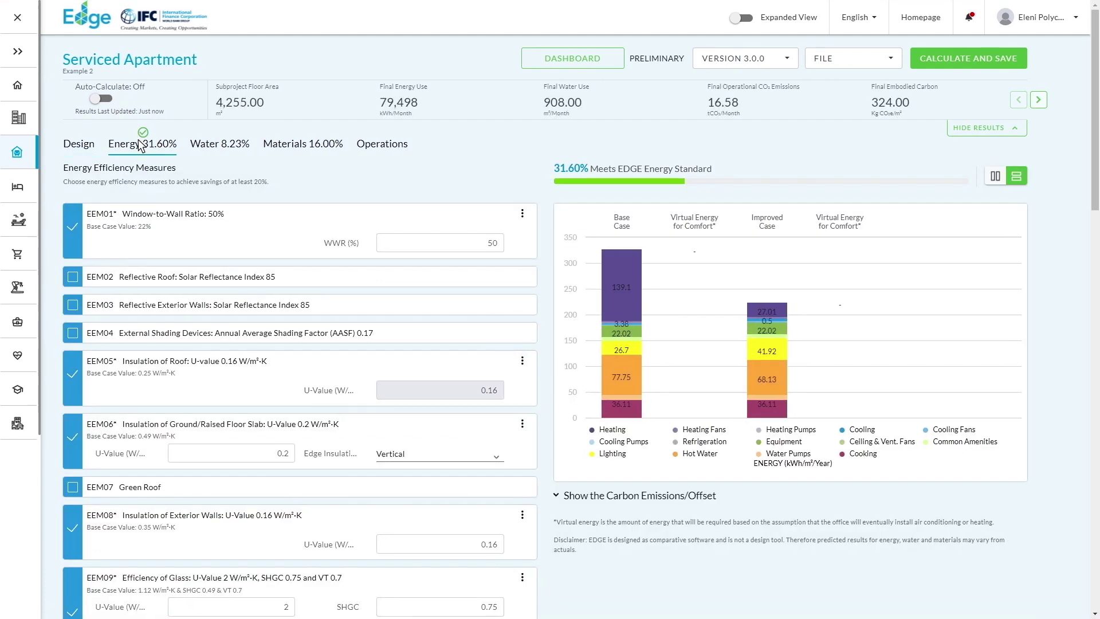
Add WEM11 Water-efficient Washing Machines on Example 2's Water page and recalculate to 22.99% savings
click(218, 146)
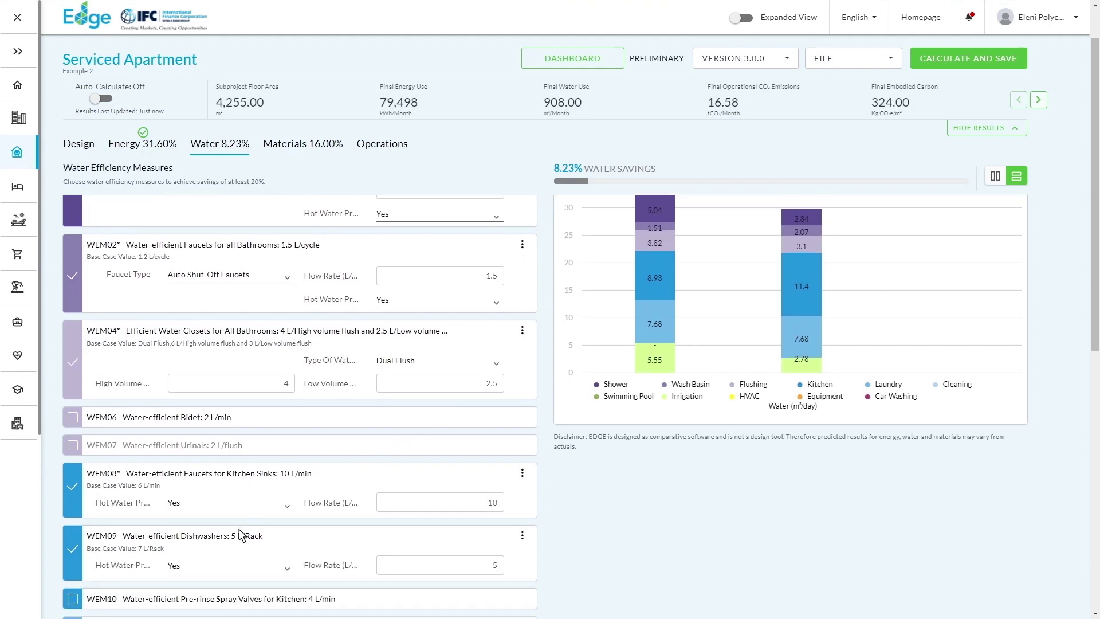
scroll(270, 533, down, 3)
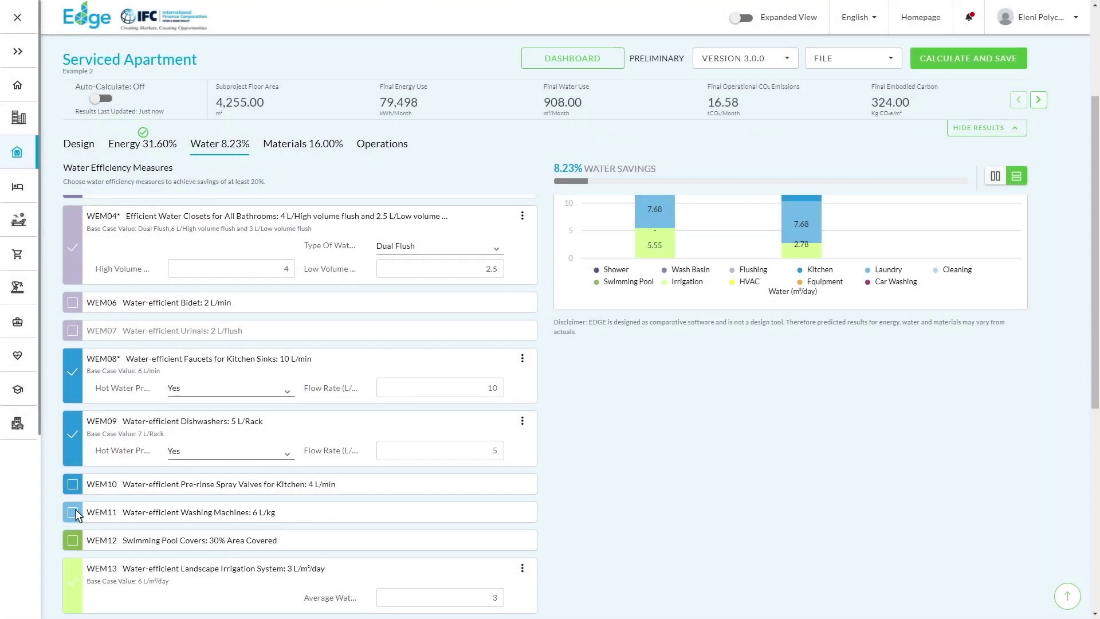
click(71, 514)
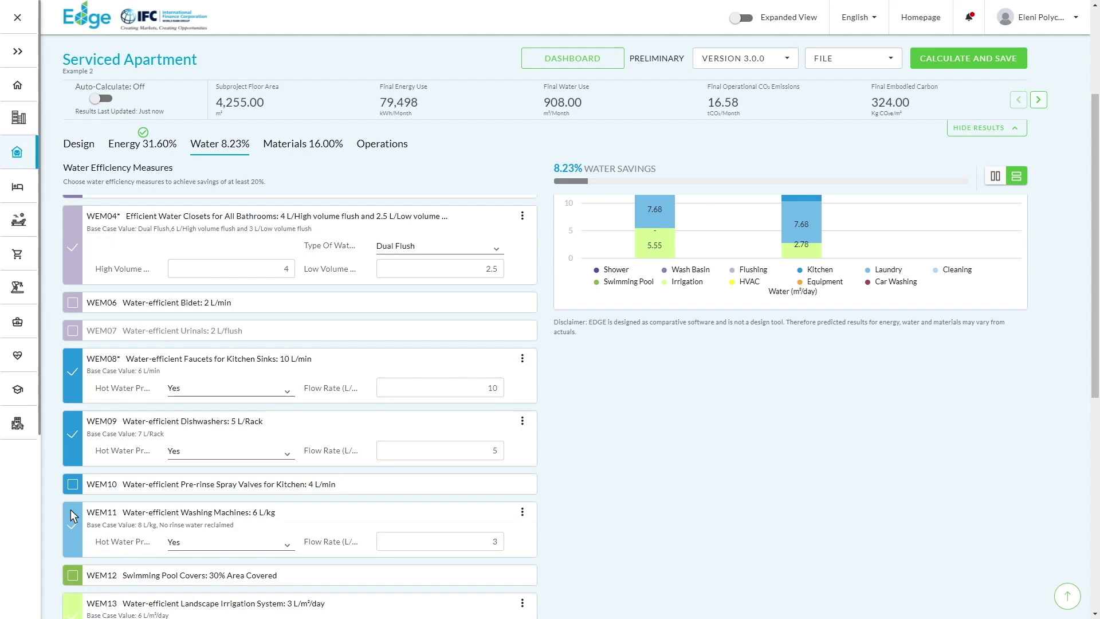
scroll(287, 430, up, 3)
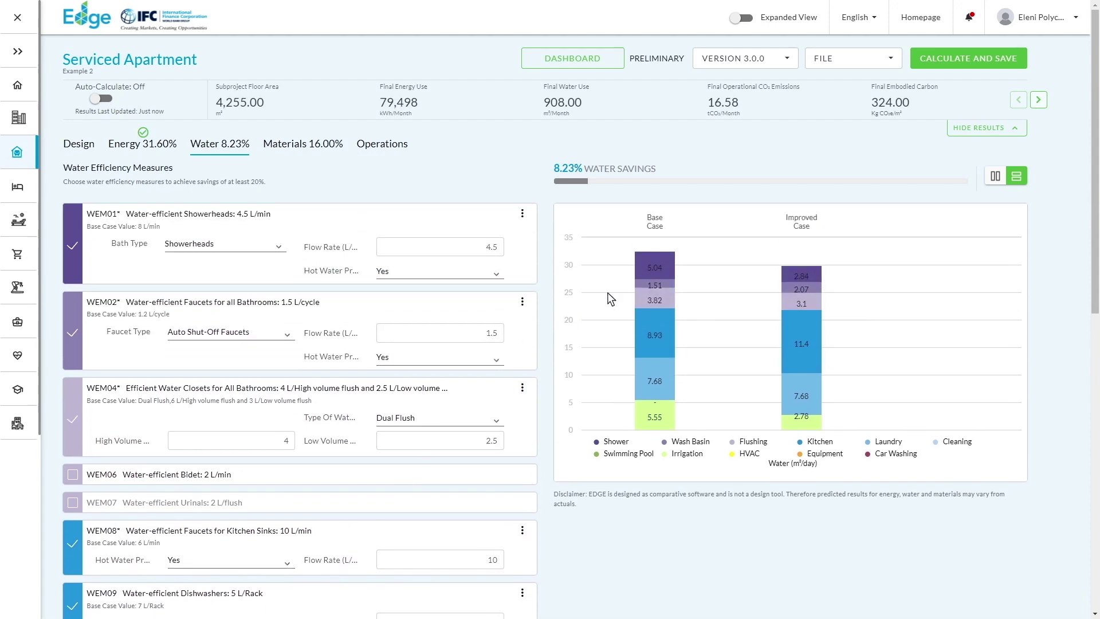
click(957, 54)
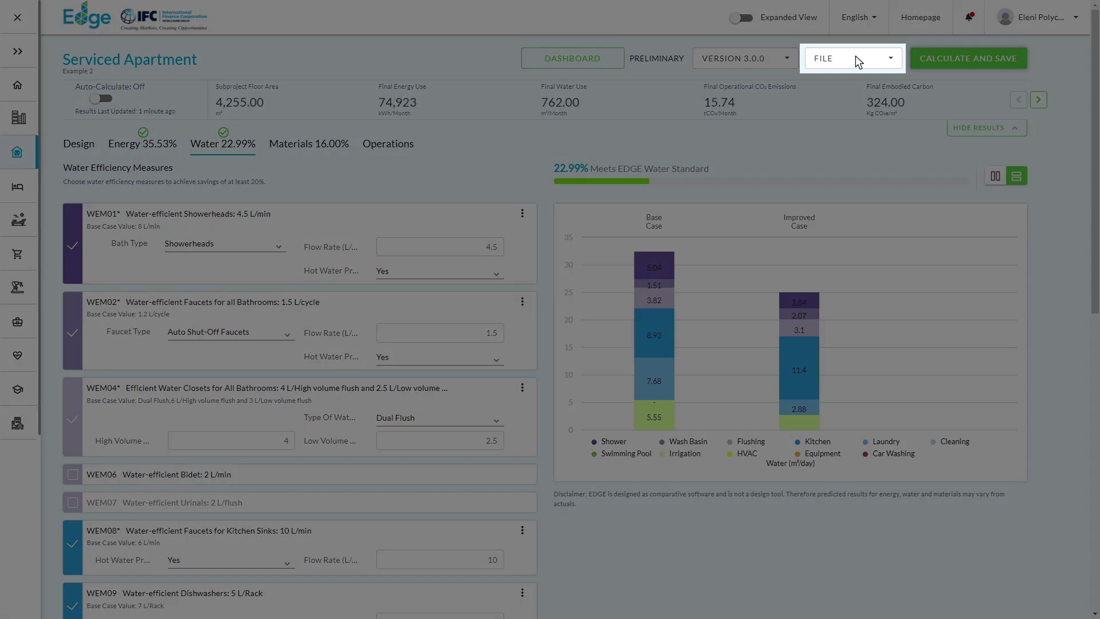
click(856, 59)
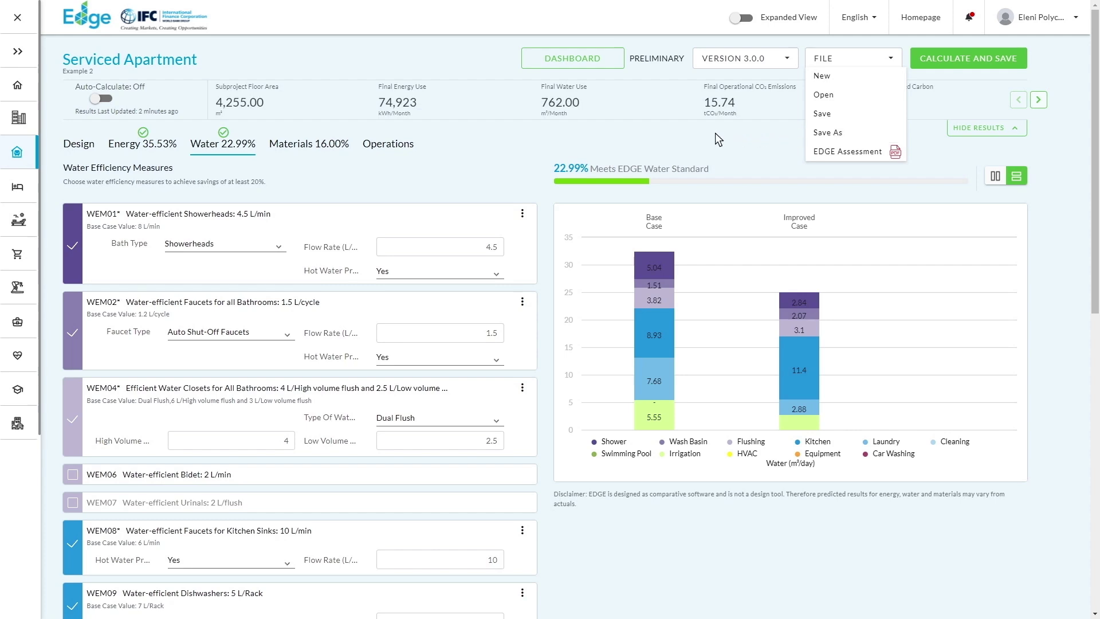
click(687, 134)
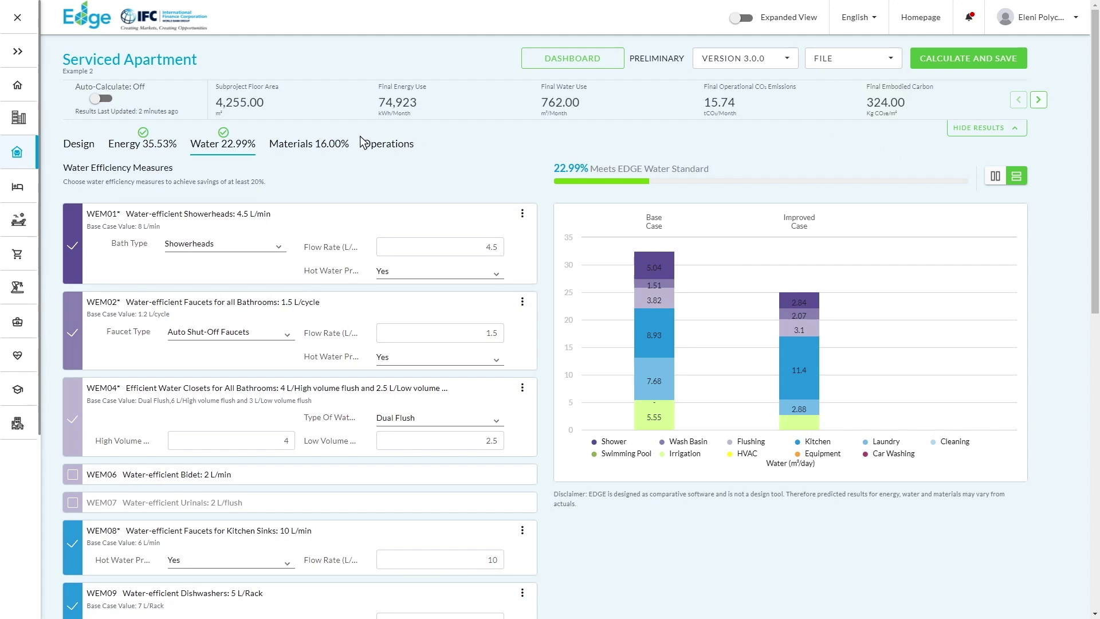
Scroll through Example 2's Materials measures MEM01–MEM11, showing 16.00% embodied carbon savings
click(314, 141)
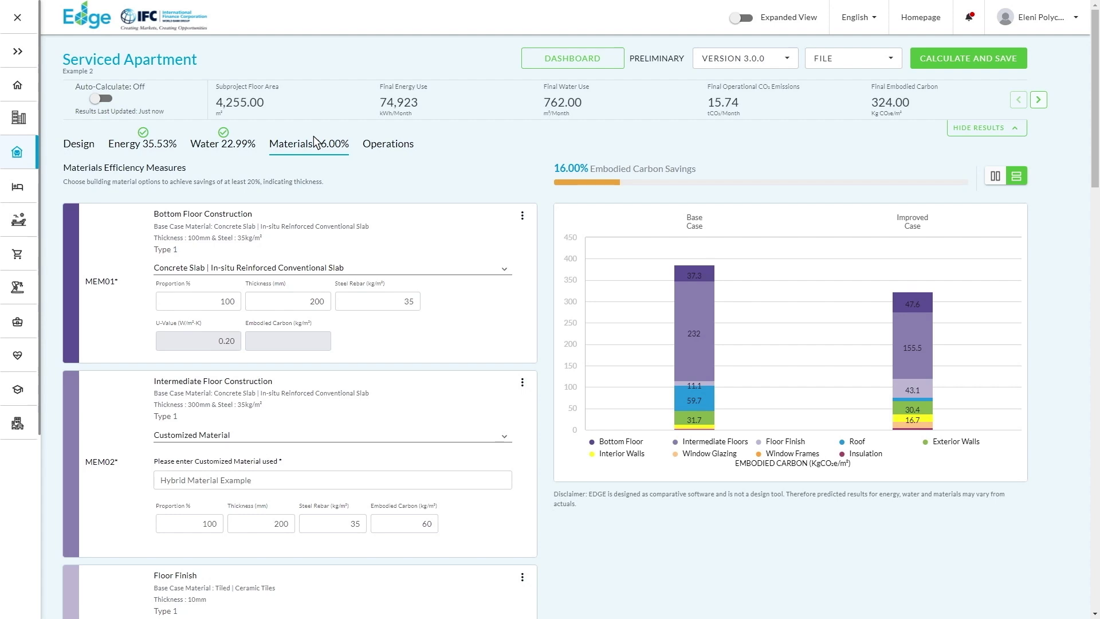
scroll(435, 229, down, 13)
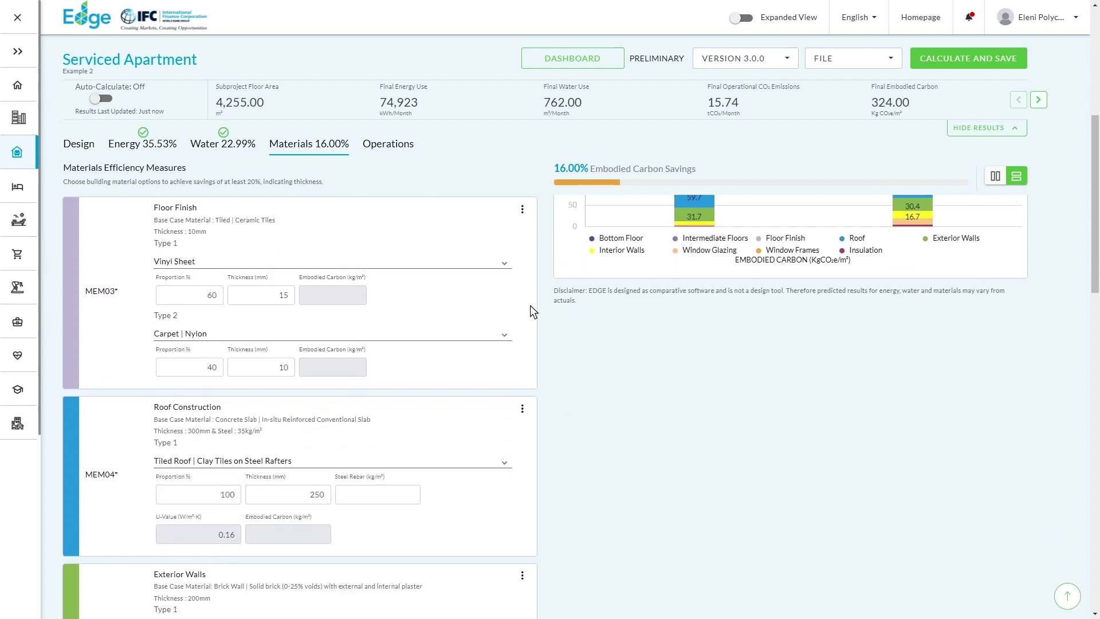
scroll(692, 435, down, 13)
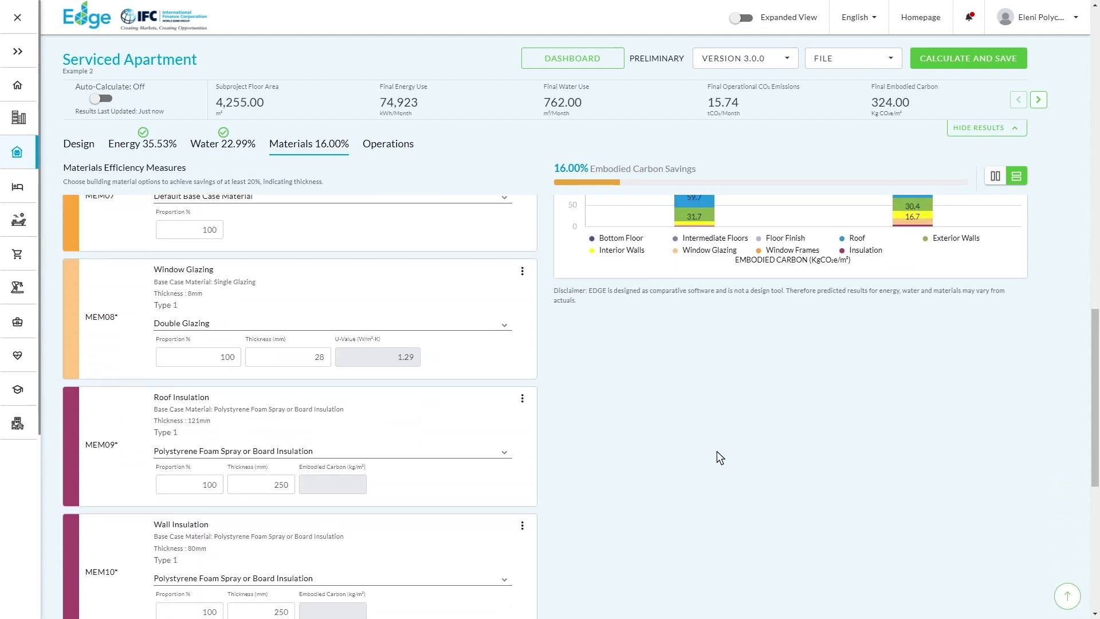
scroll(716, 451, down, 1)
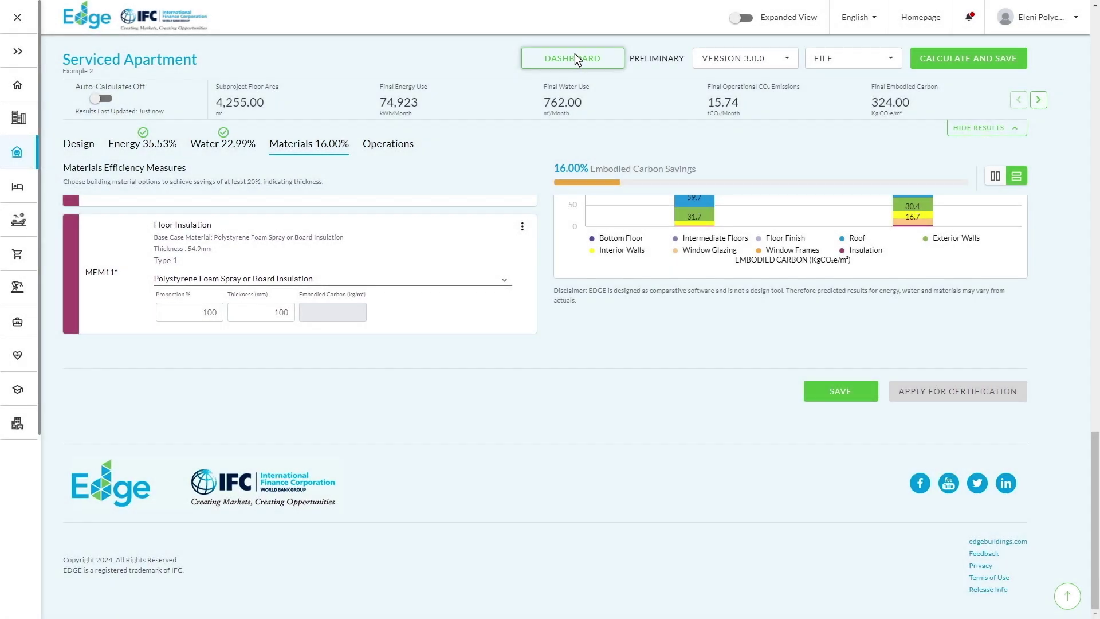
Show the dashboard's Share Subproject and Energy columns, with Example 2 at 35.53%, 22.99%, 16.00%
click(575, 57)
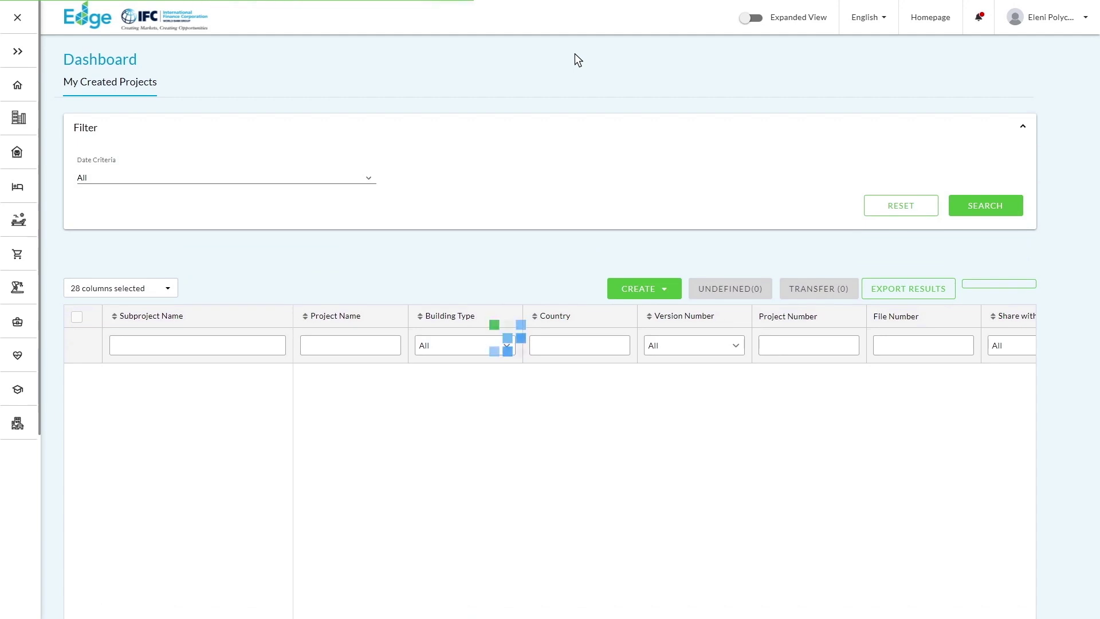
scroll(456, 256, down, 3)
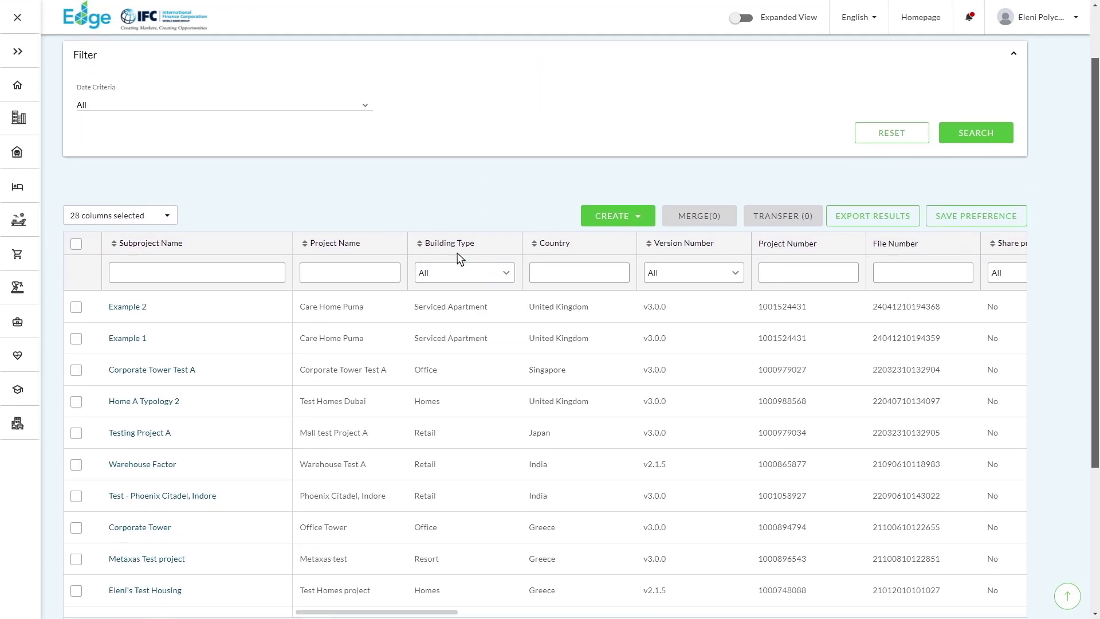
scroll(385, 374, down, 1)
drag(310, 504, 449, 504)
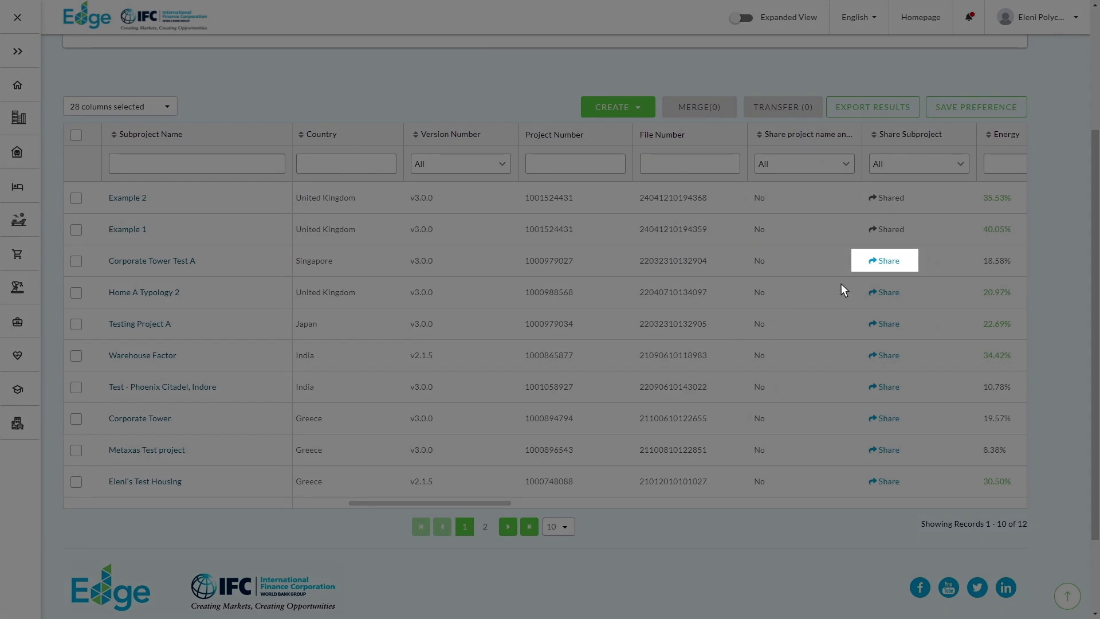
click(884, 261)
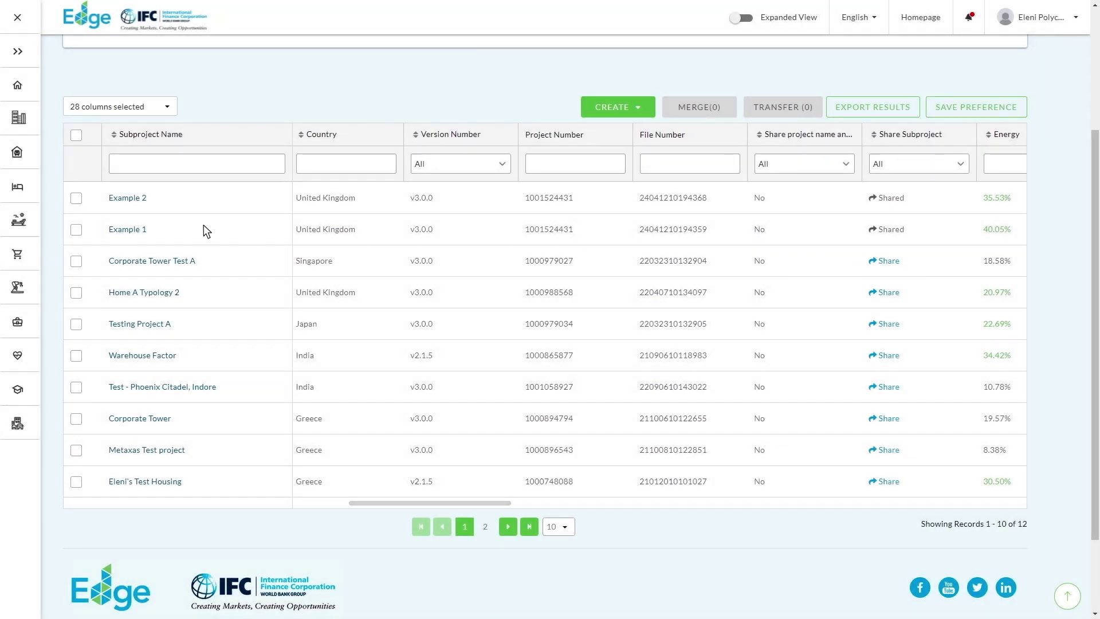
Select Example 2 in the dashboard table and open the subproject
click(126, 226)
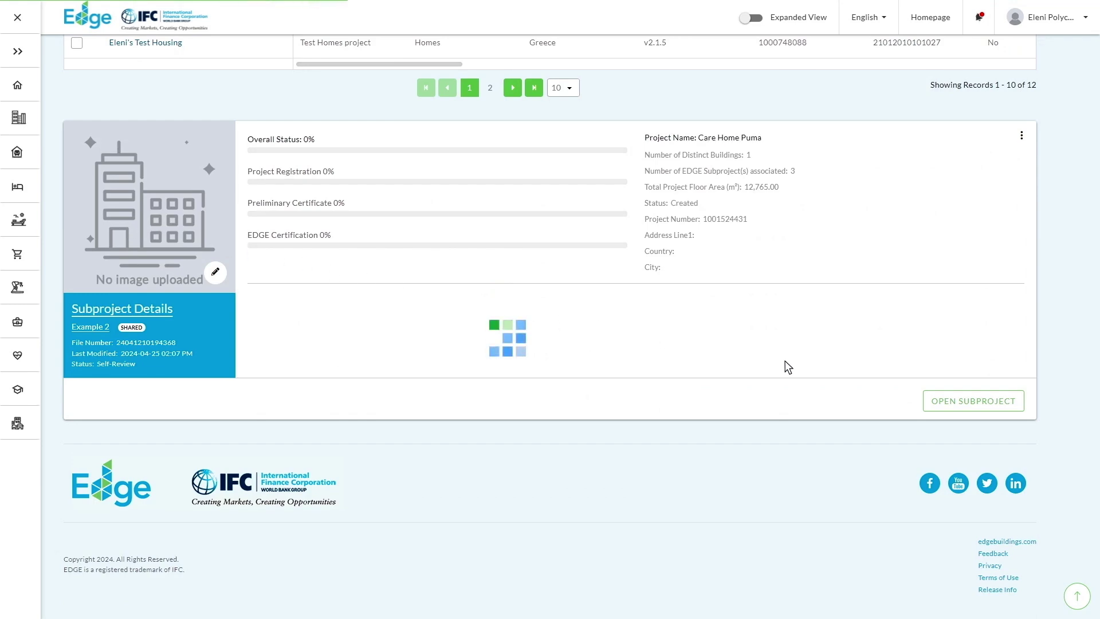
click(964, 401)
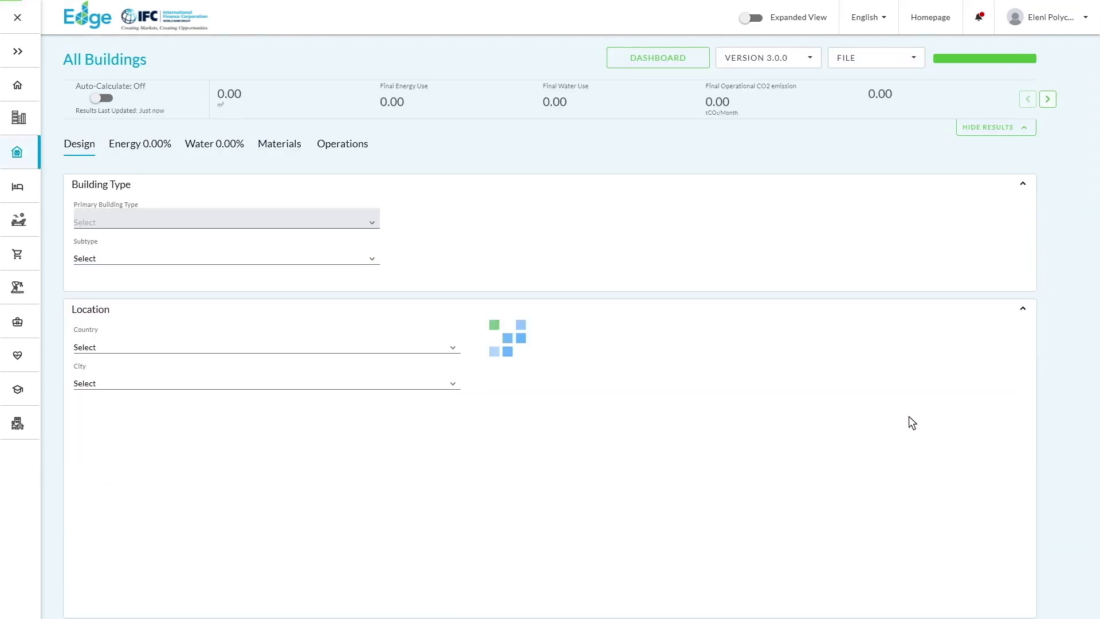